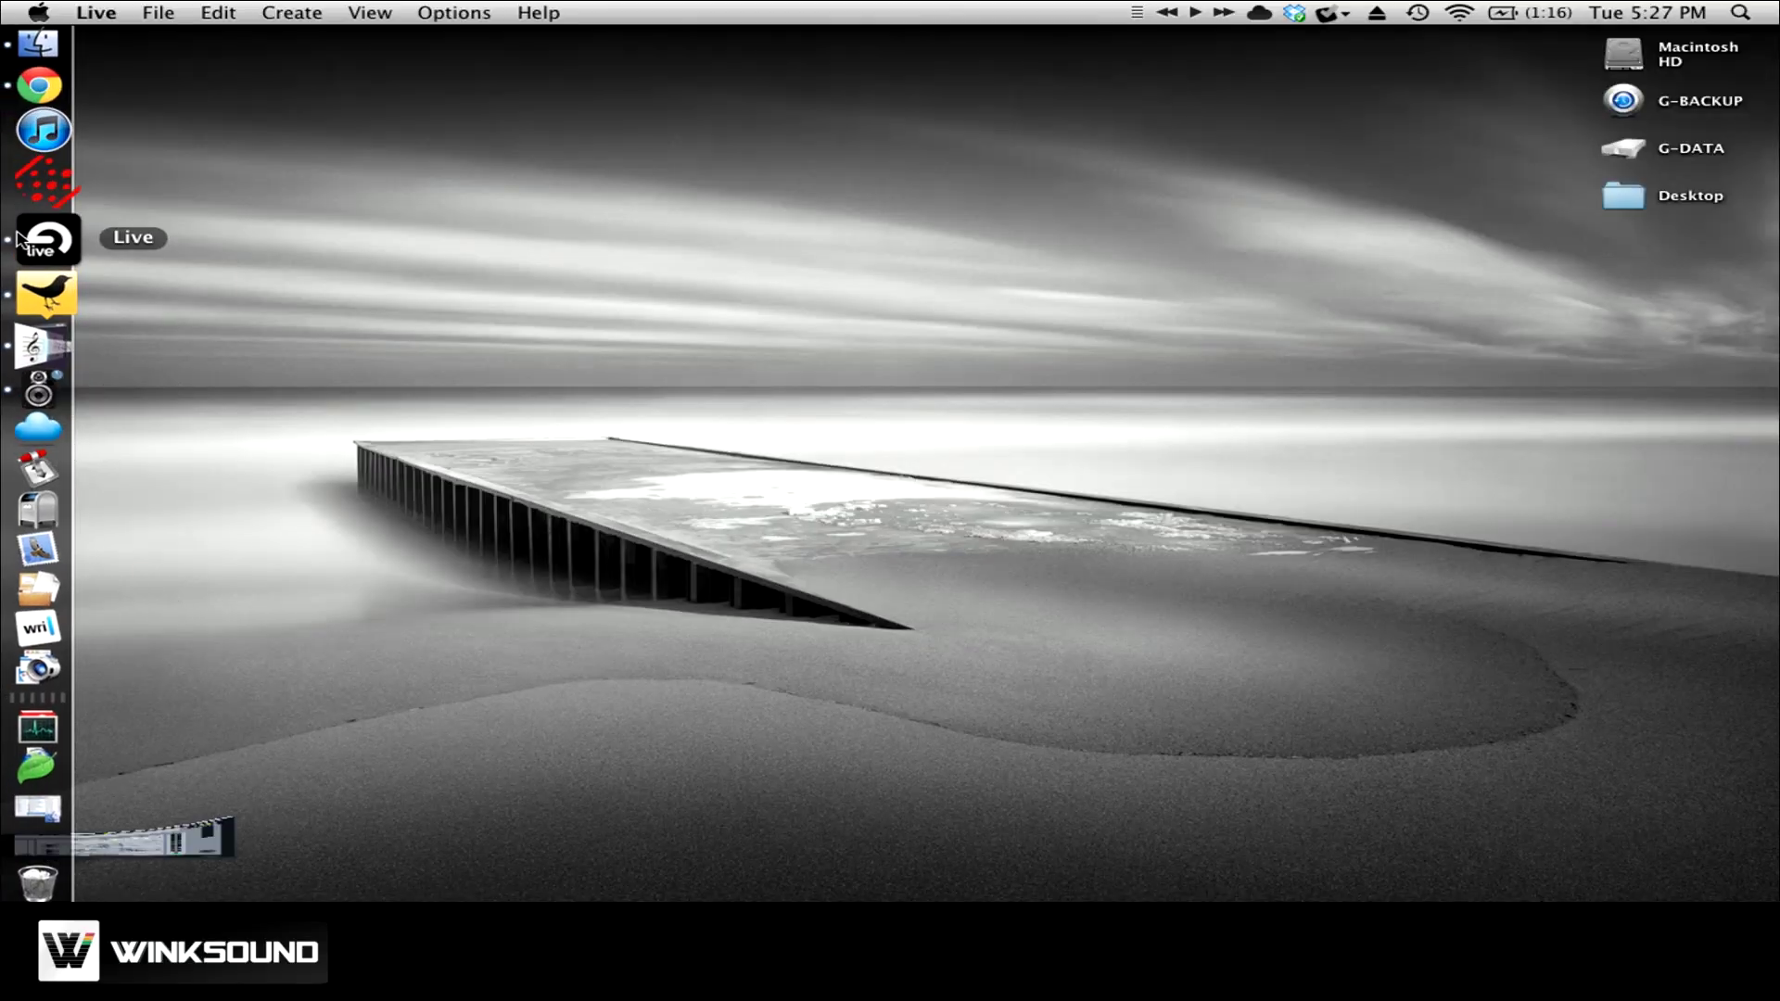
Export bars 5.1.1–13.1.1 of Good Feelin from the Master as a 24-bit WAV, then minimize Live.
{"action": "left_click", "coordinate": [22, 239]}
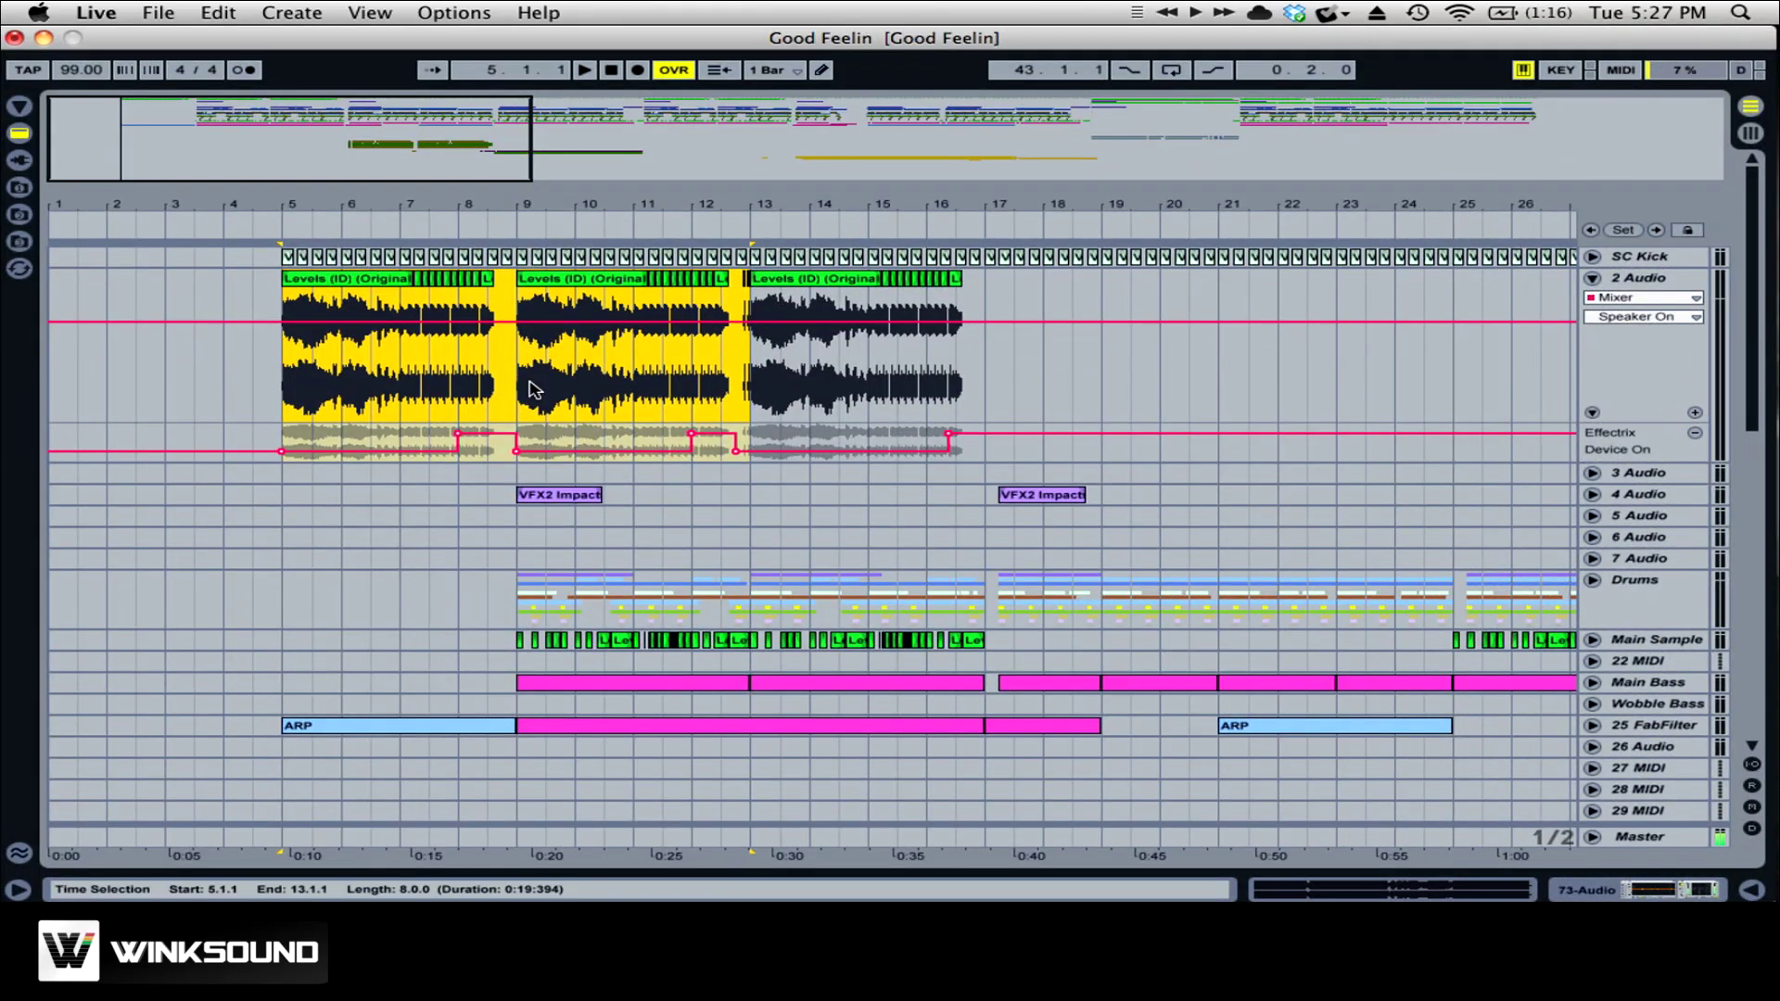
{"action": "key", "text": "super+shift+r"}
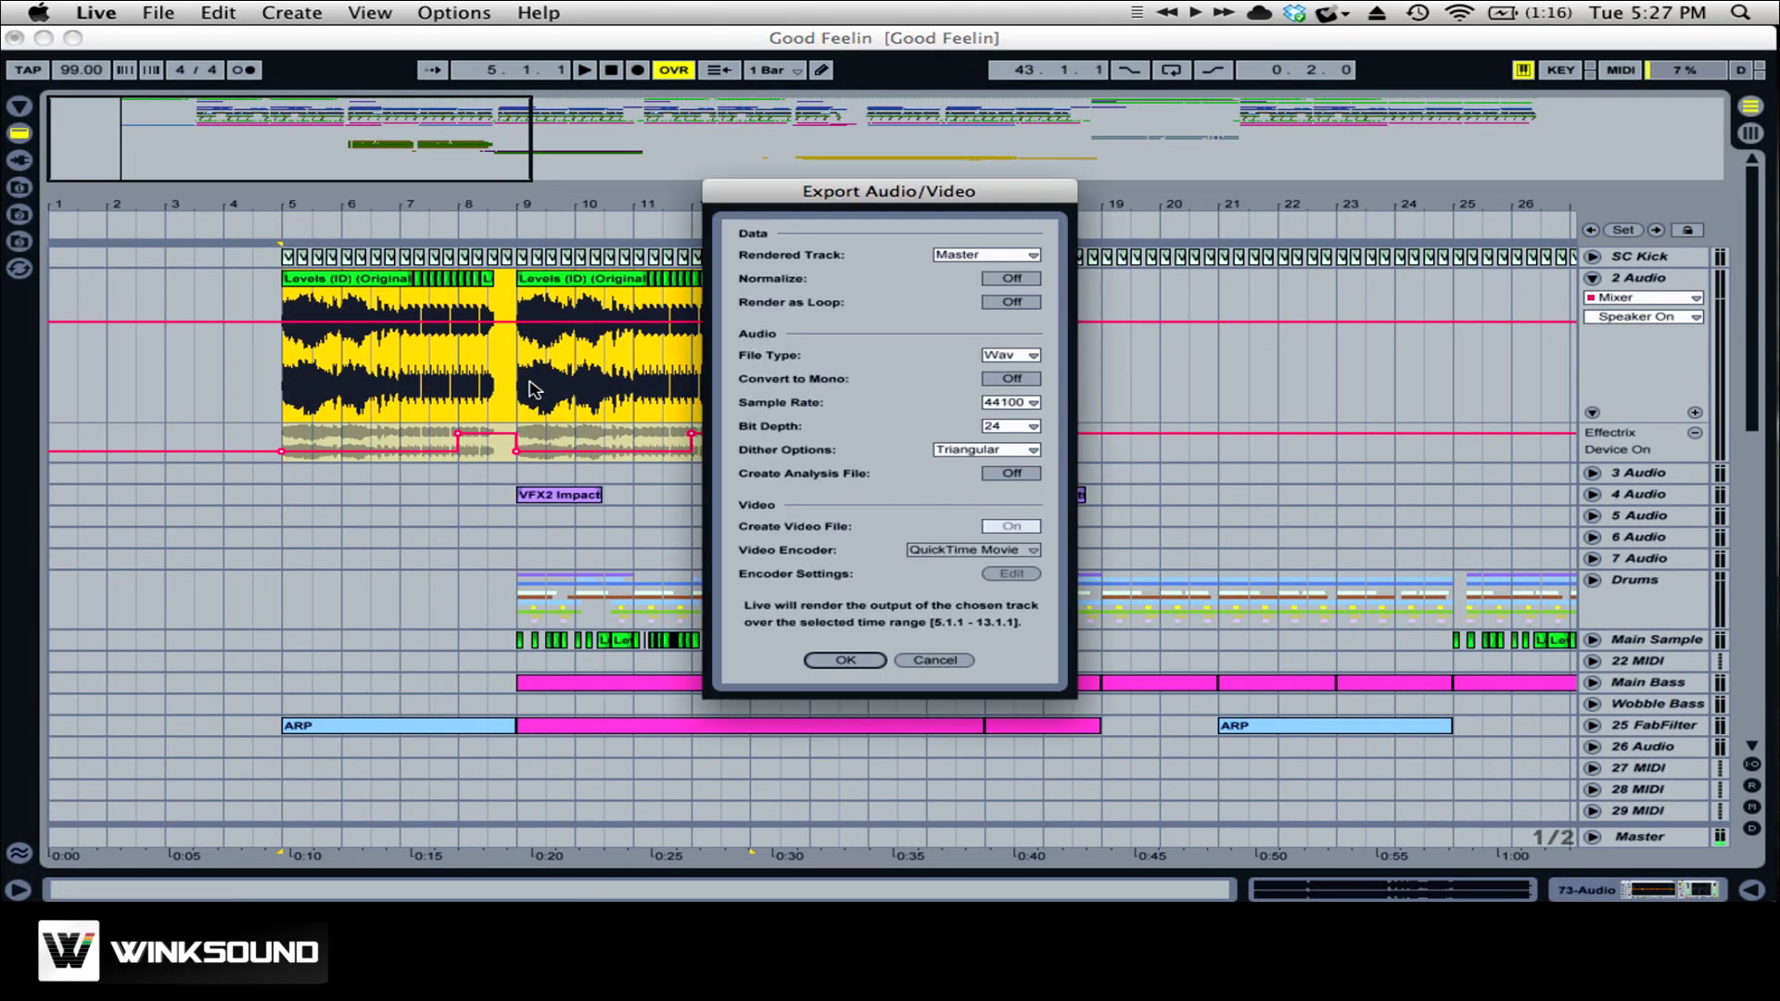
{"action": "key", "text": "Return"}
{"action": "key", "text": "Return"}
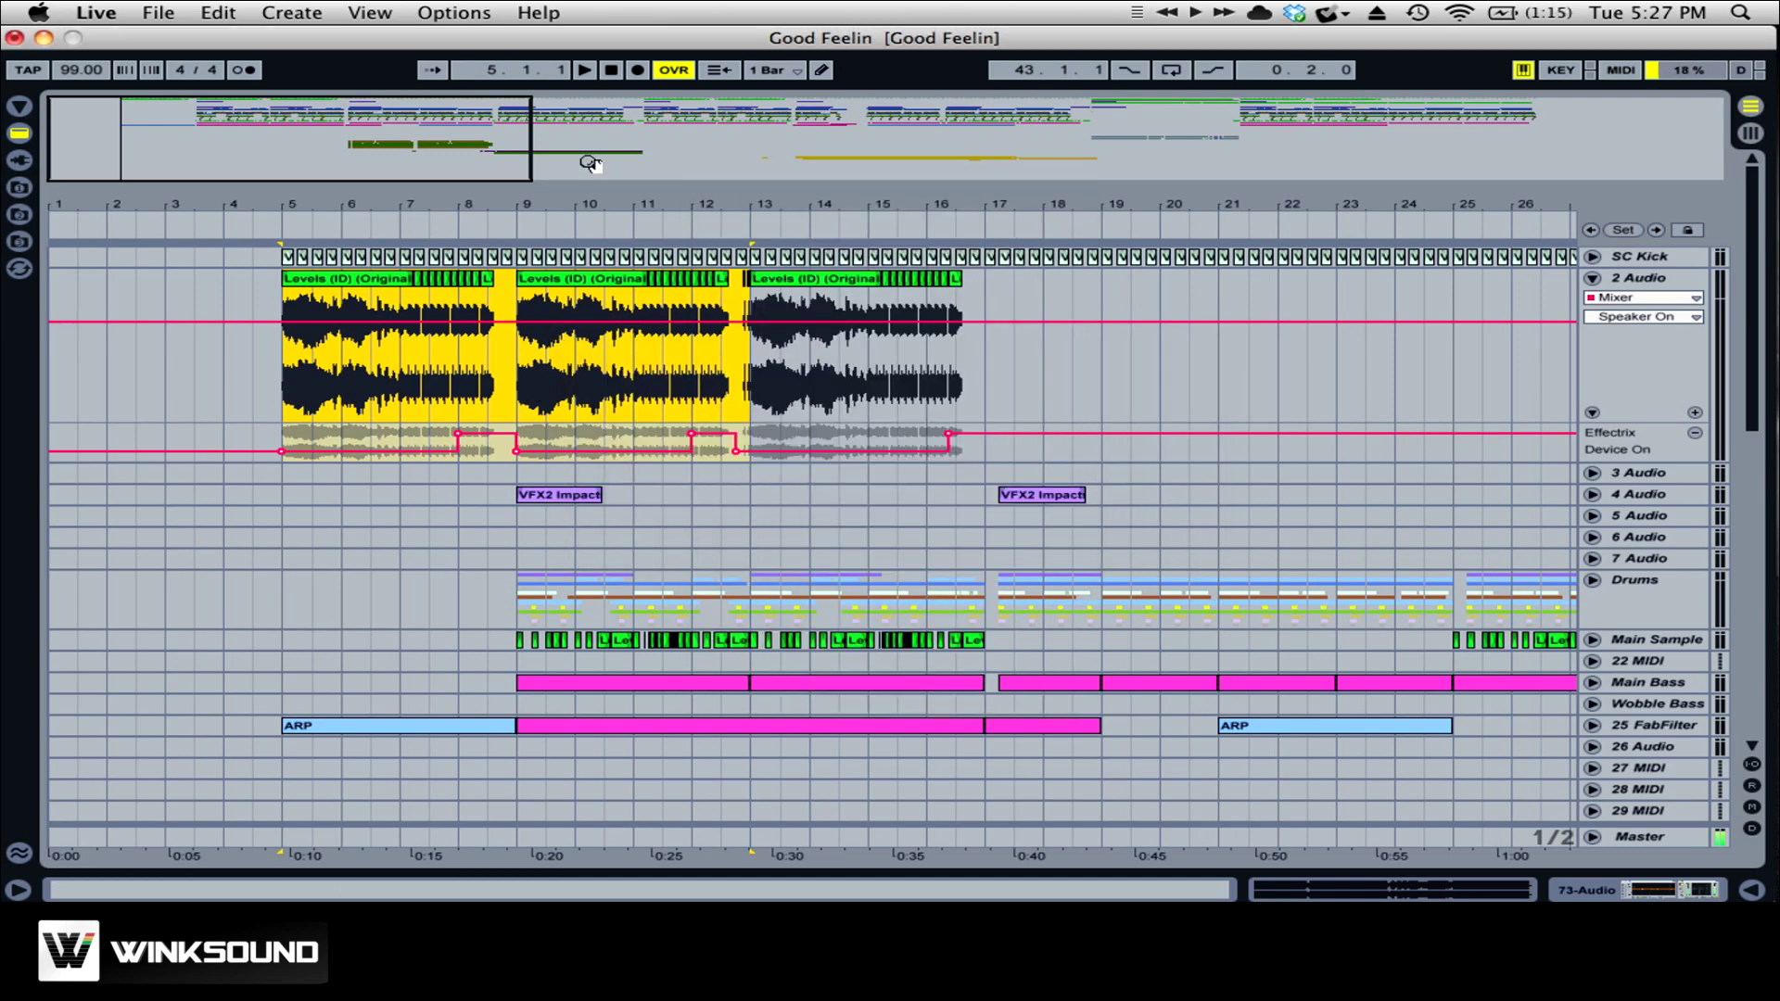
{"action": "left_click", "coordinate": [45, 38]}
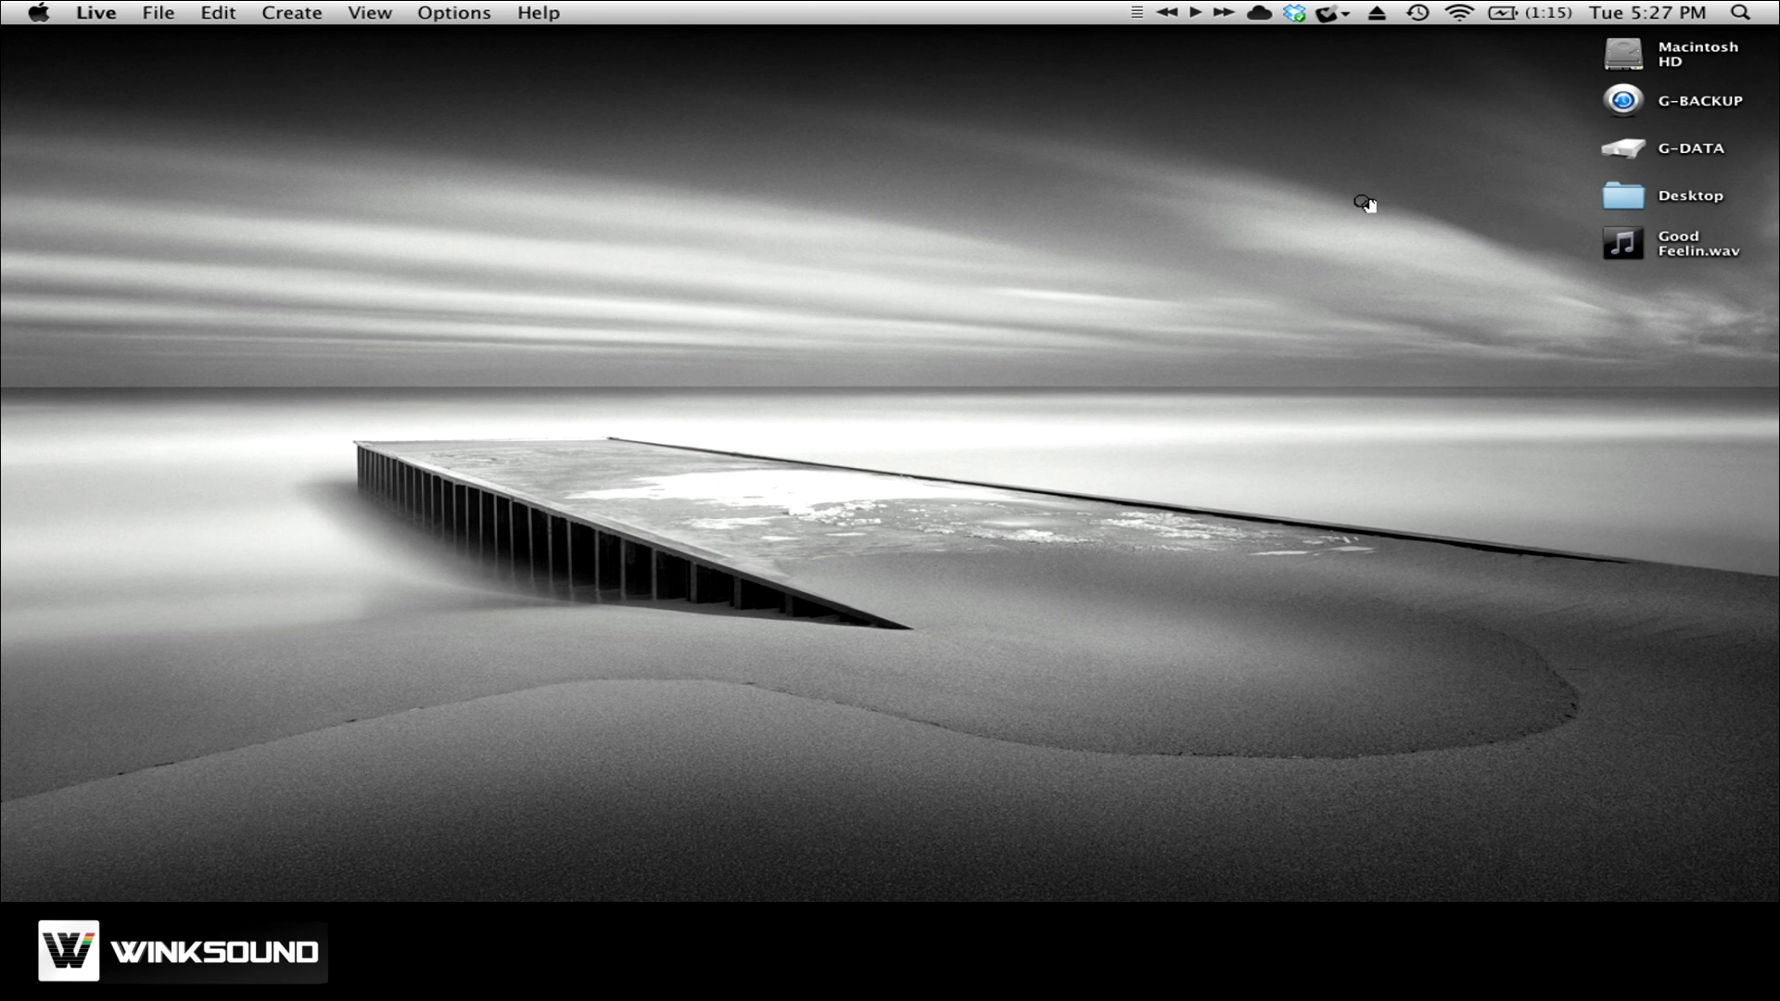
Set XLD to encode LAME MP3 at CBR 320 kbps, then drop Good Feelin.wav onto XLD.
{"action": "left_click", "coordinate": [547, 171]}
{"action": "mouse_move", "coordinate": [5, 248]}
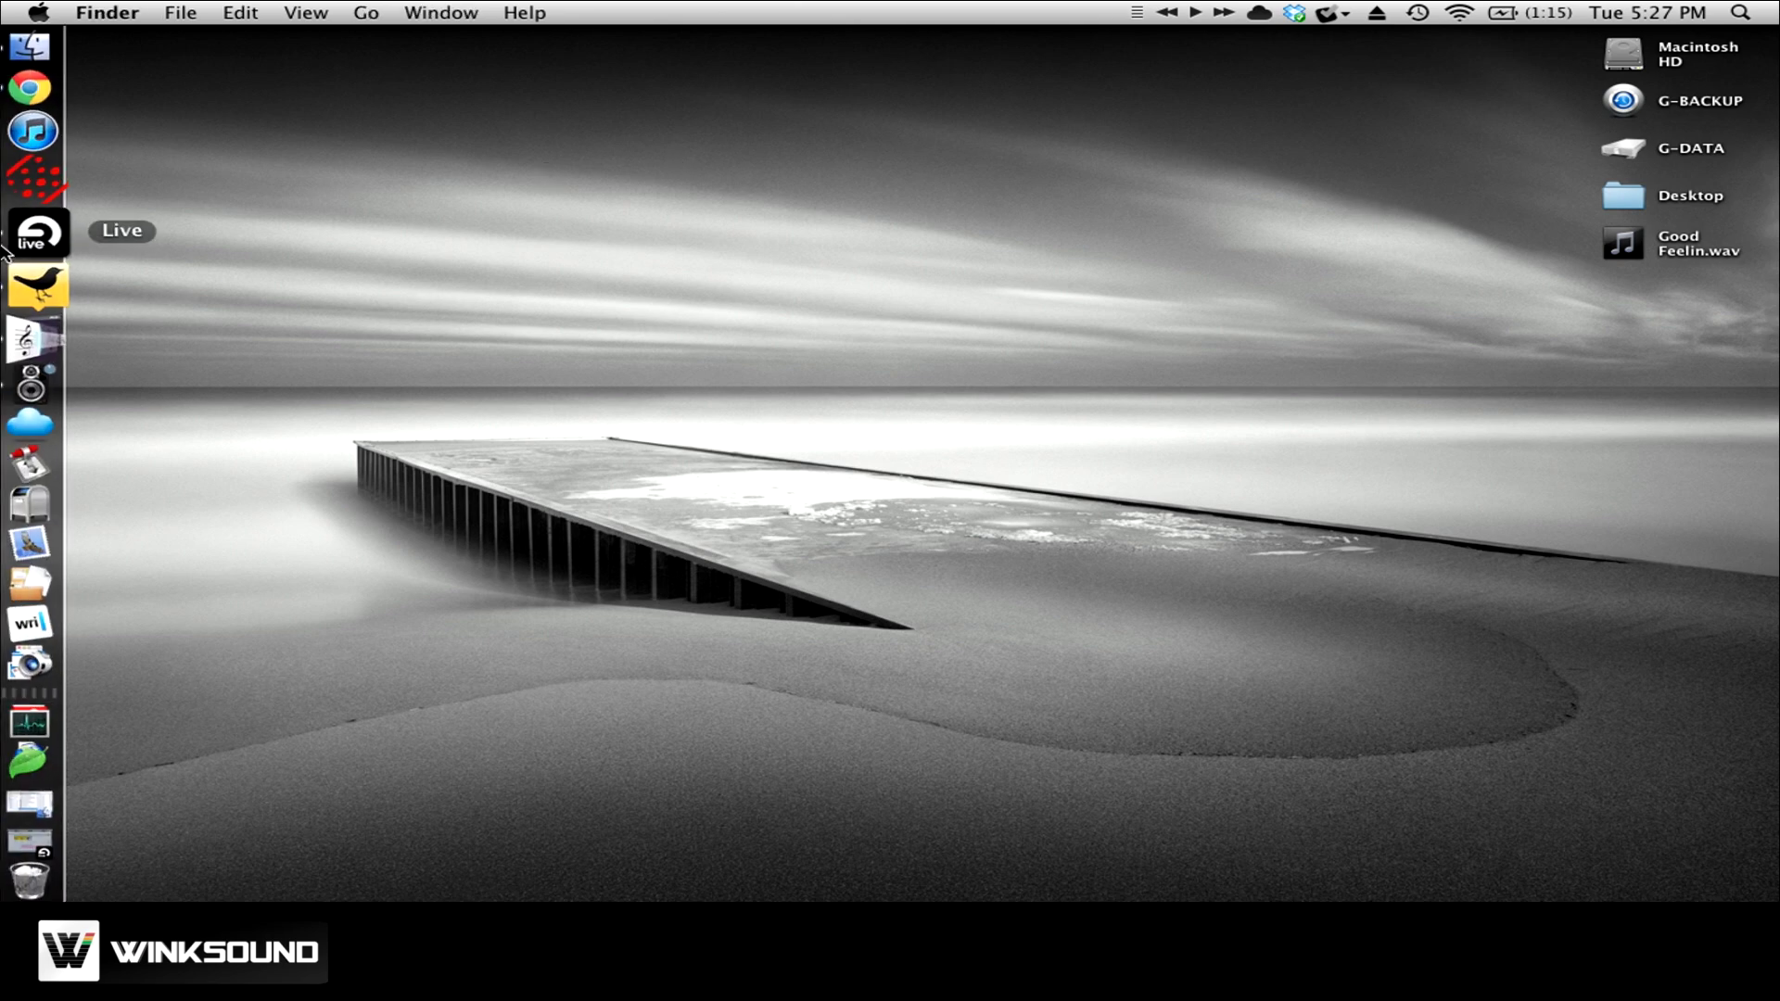
{"action": "left_click", "coordinate": [72, 319]}
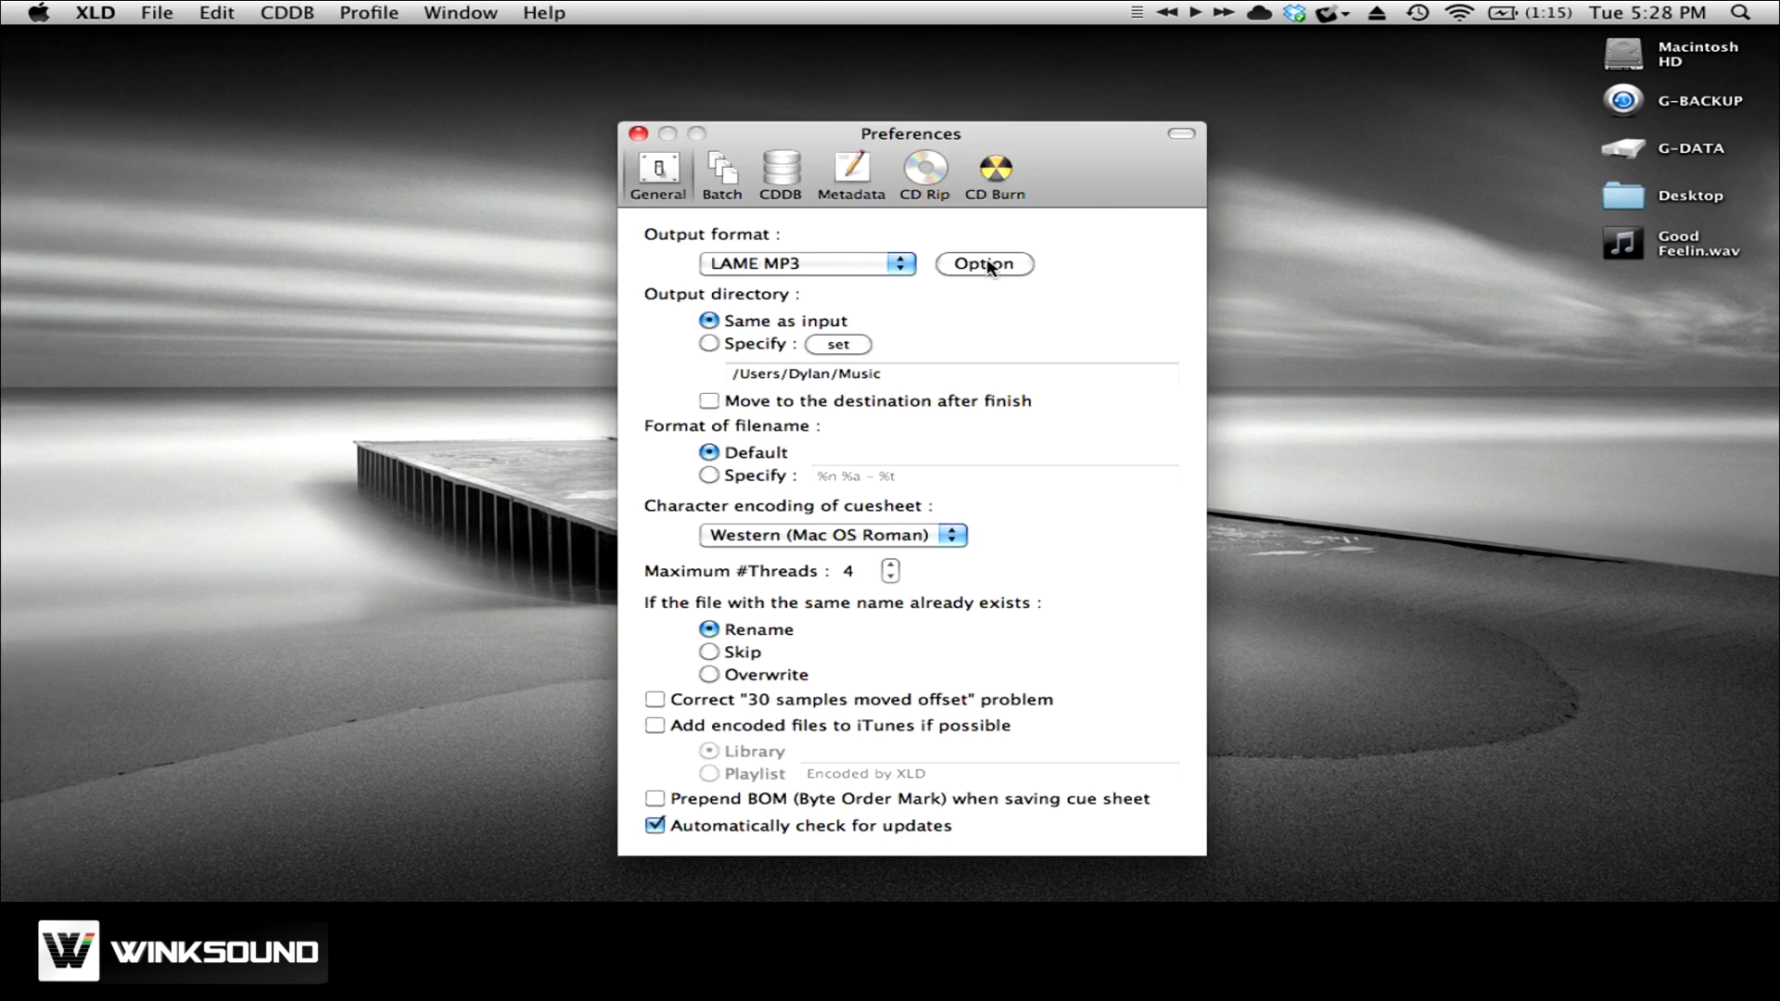
{"action": "left_click", "coordinate": [987, 265]}
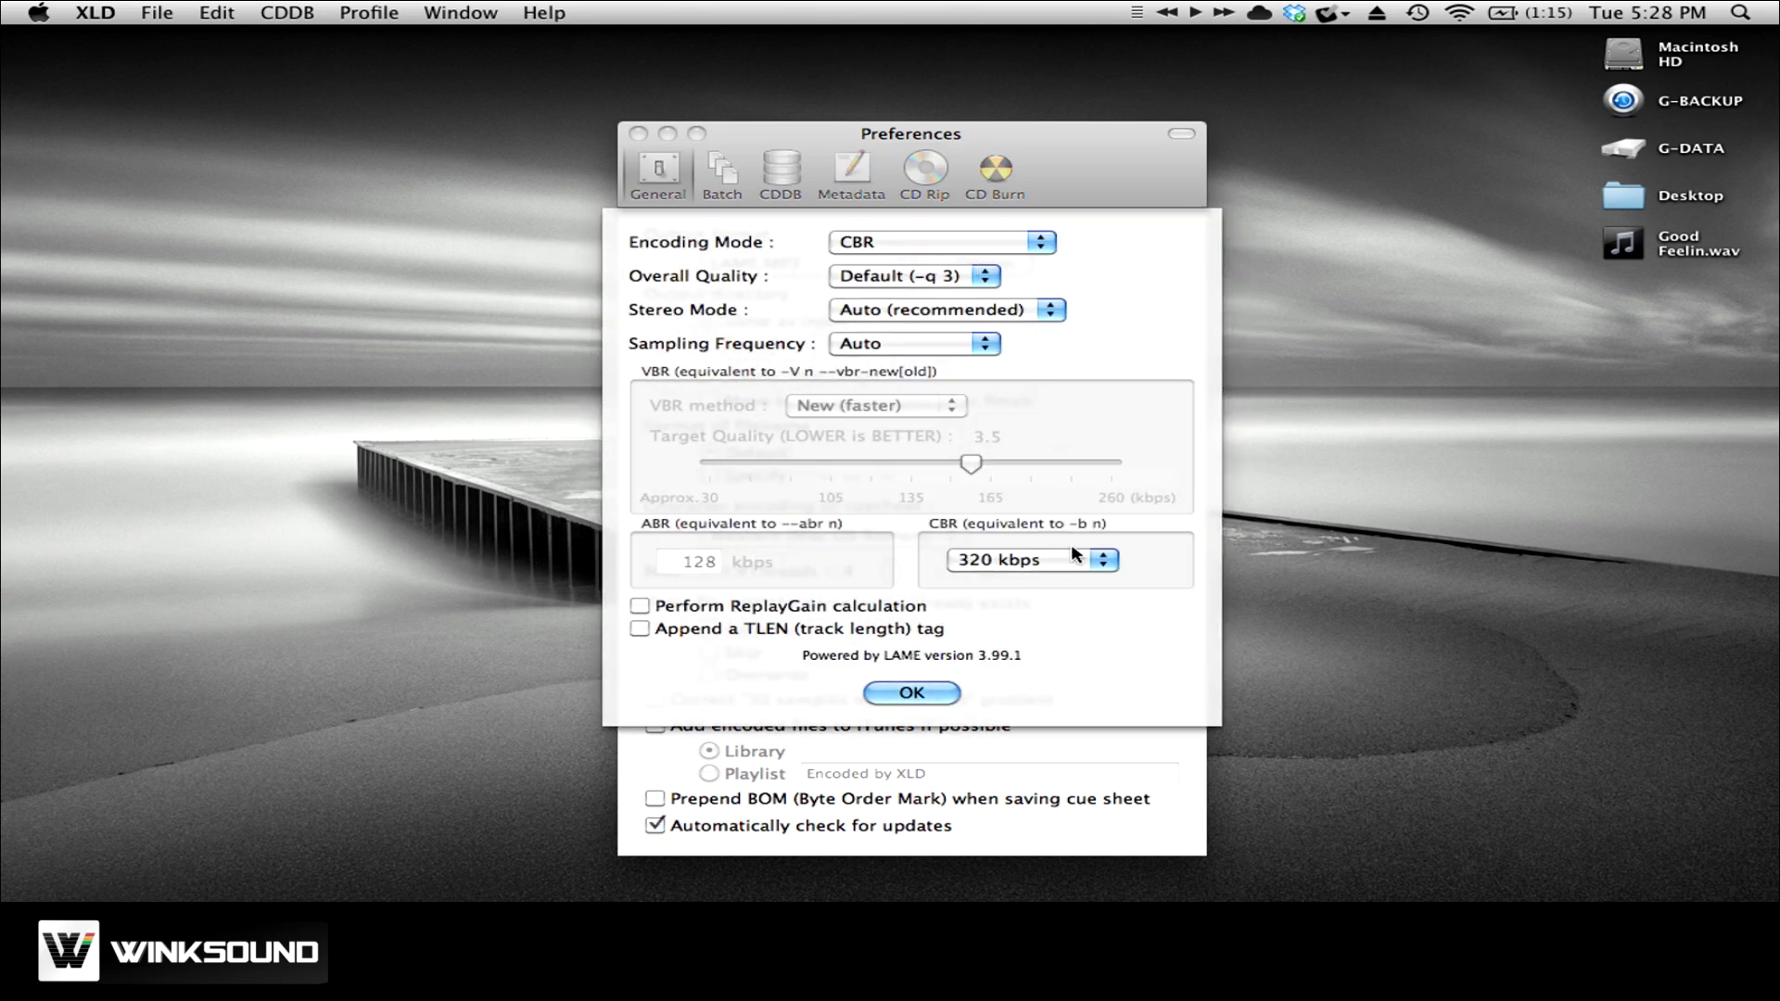
{"action": "left_click", "coordinate": [937, 693]}
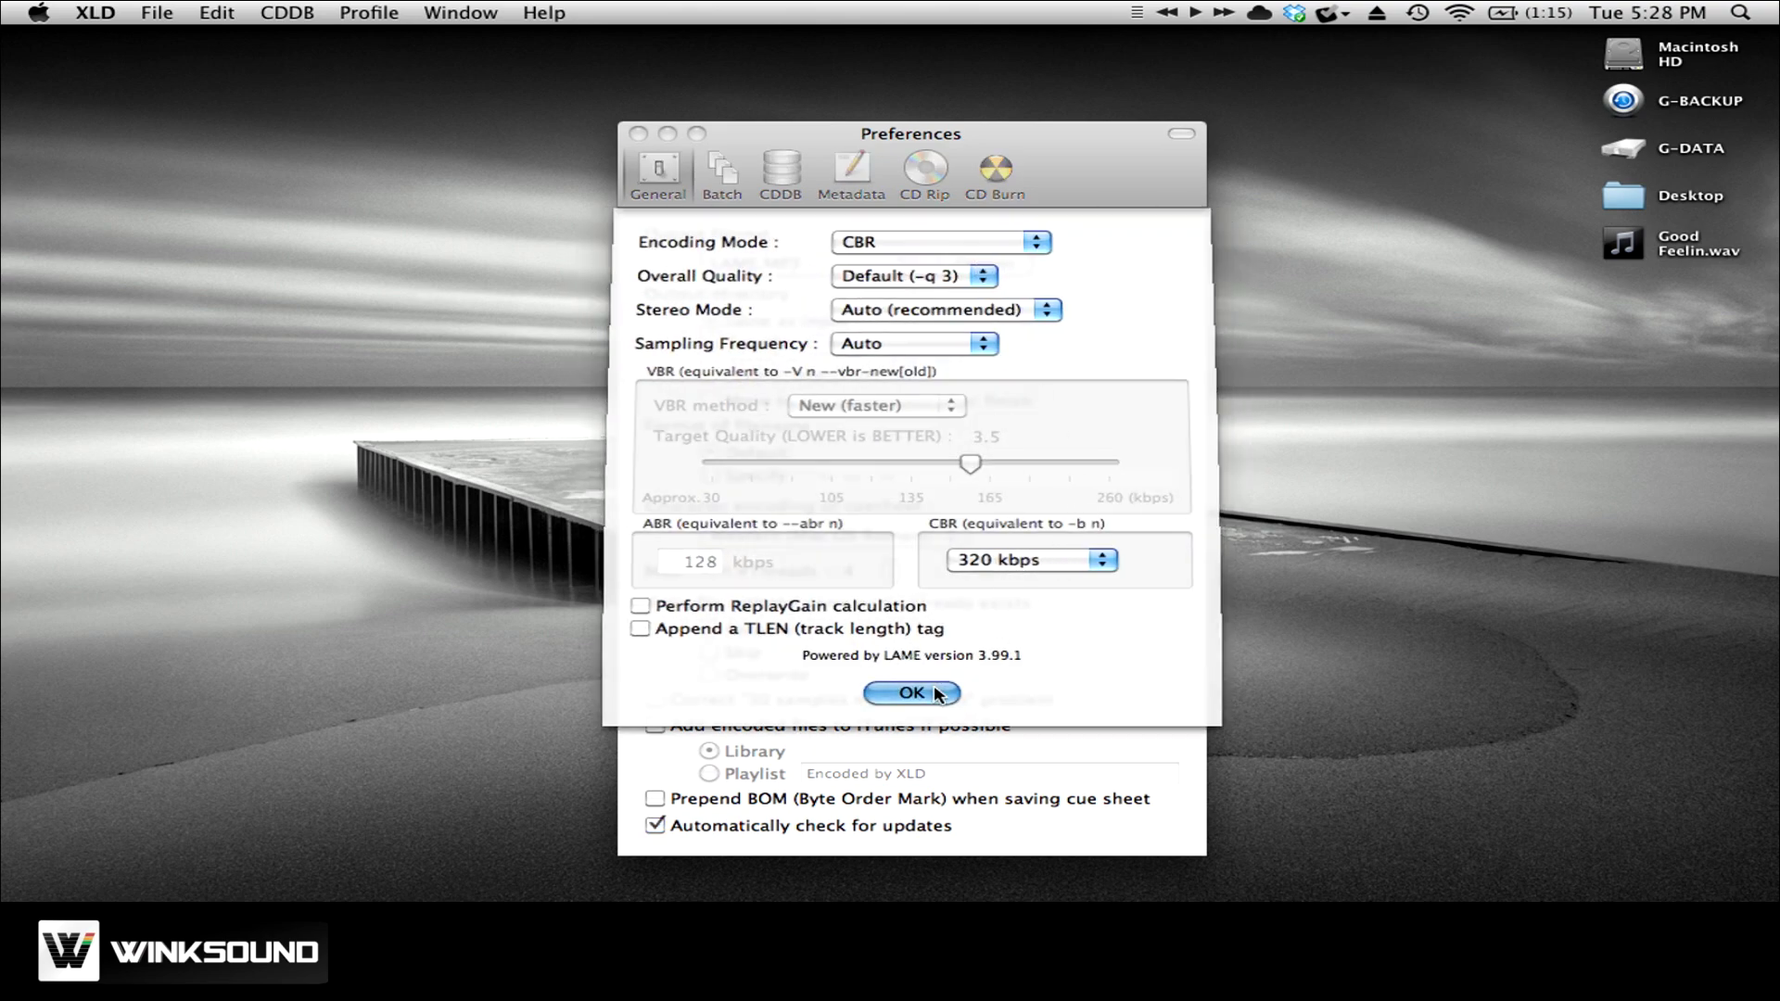
{"action": "left_click", "coordinate": [638, 133]}
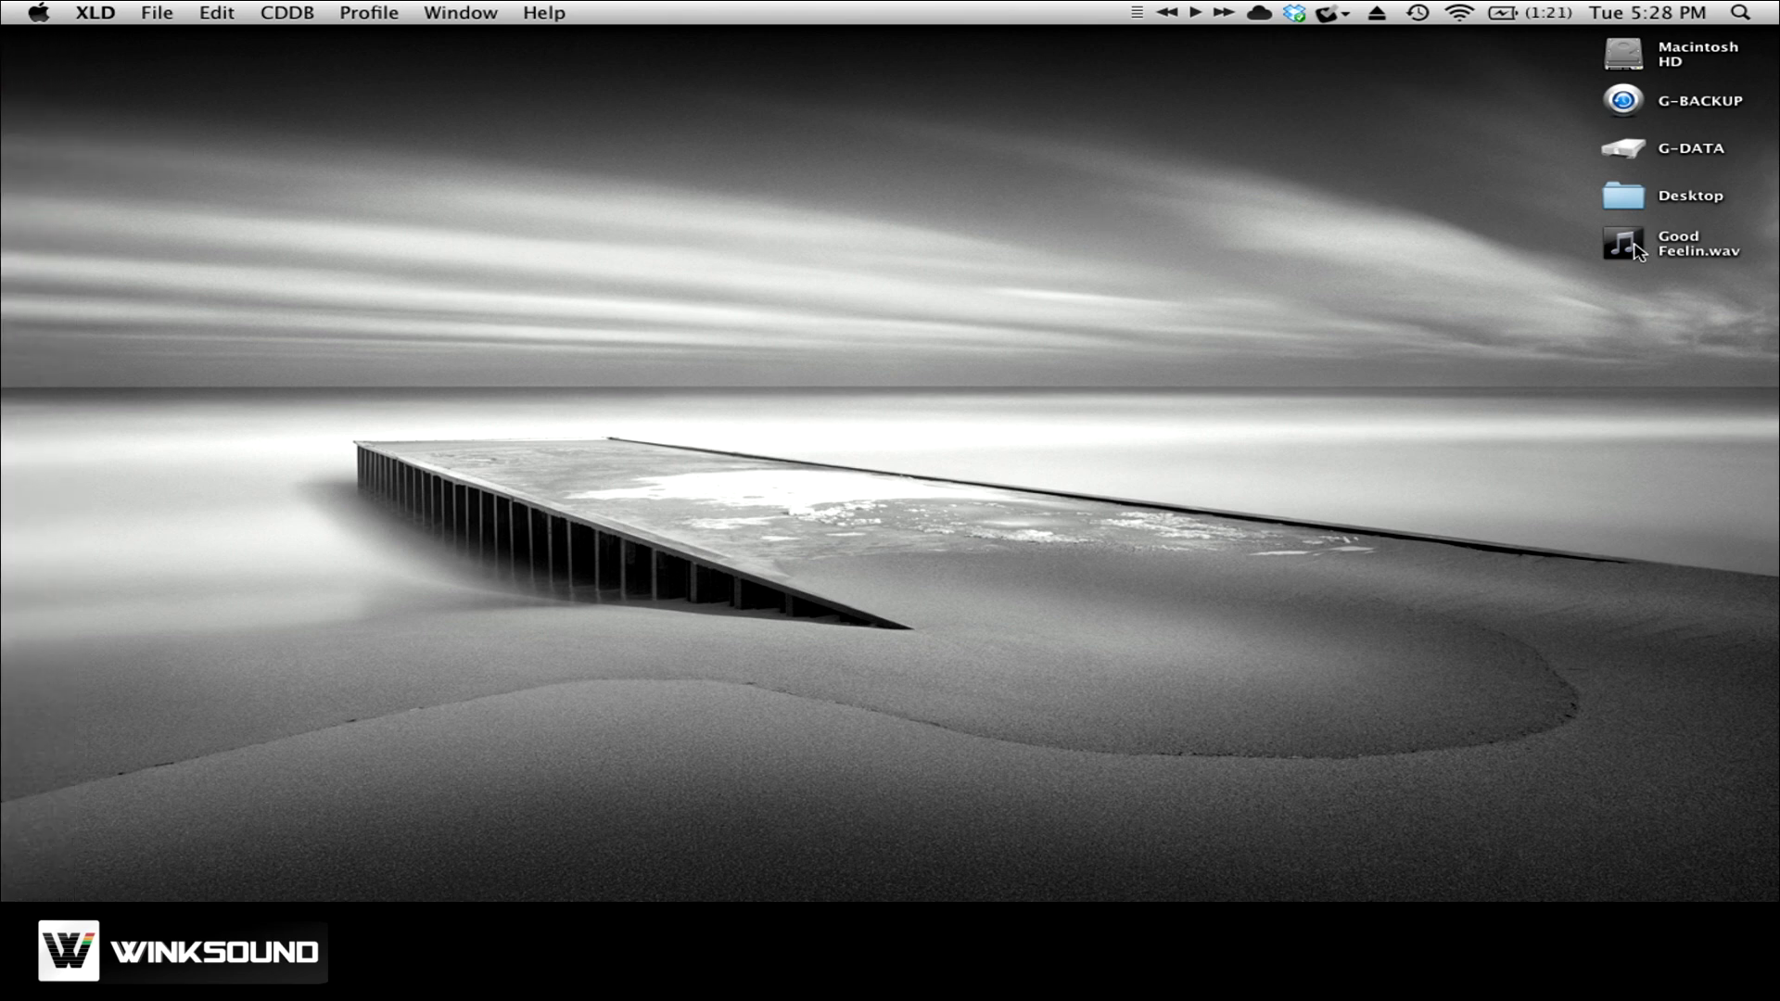
{"action": "left_click_drag", "start_coordinate": [1638, 252], "coordinate": [58, 323]}
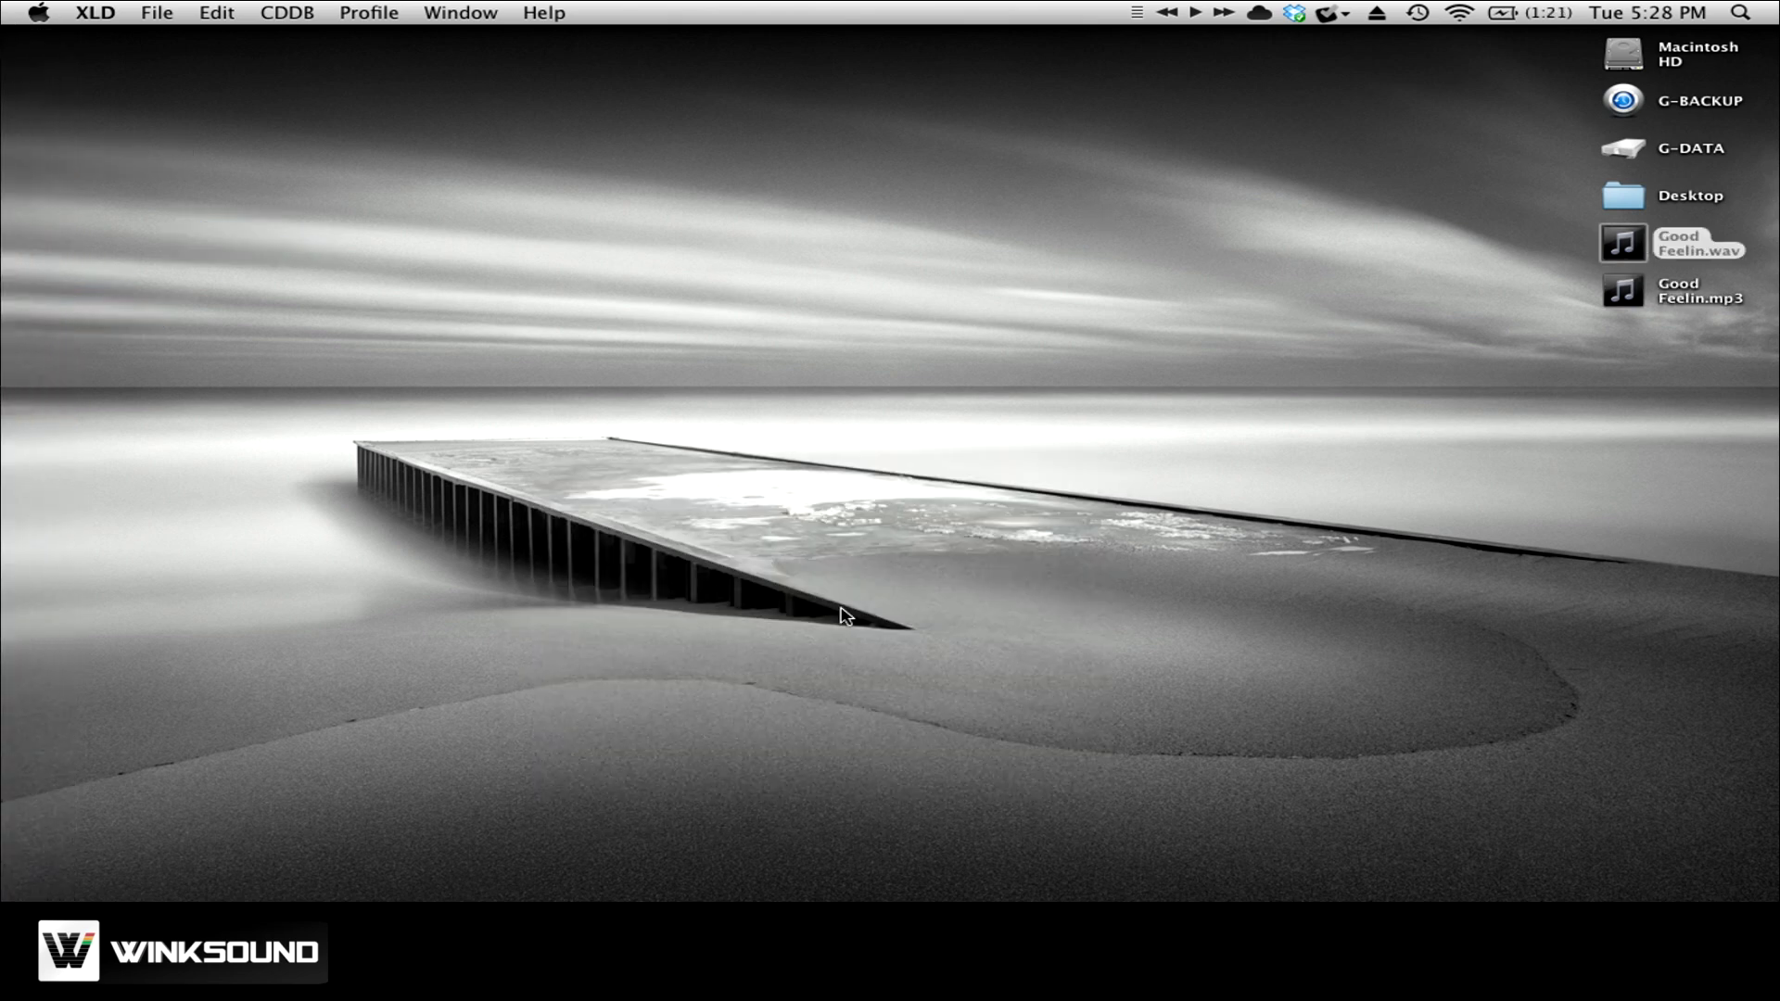
Trash Good Feelin.wav, keeping only the converted Good Feelin.mp3 on the desktop.
{"action": "left_click", "coordinate": [1642, 305]}
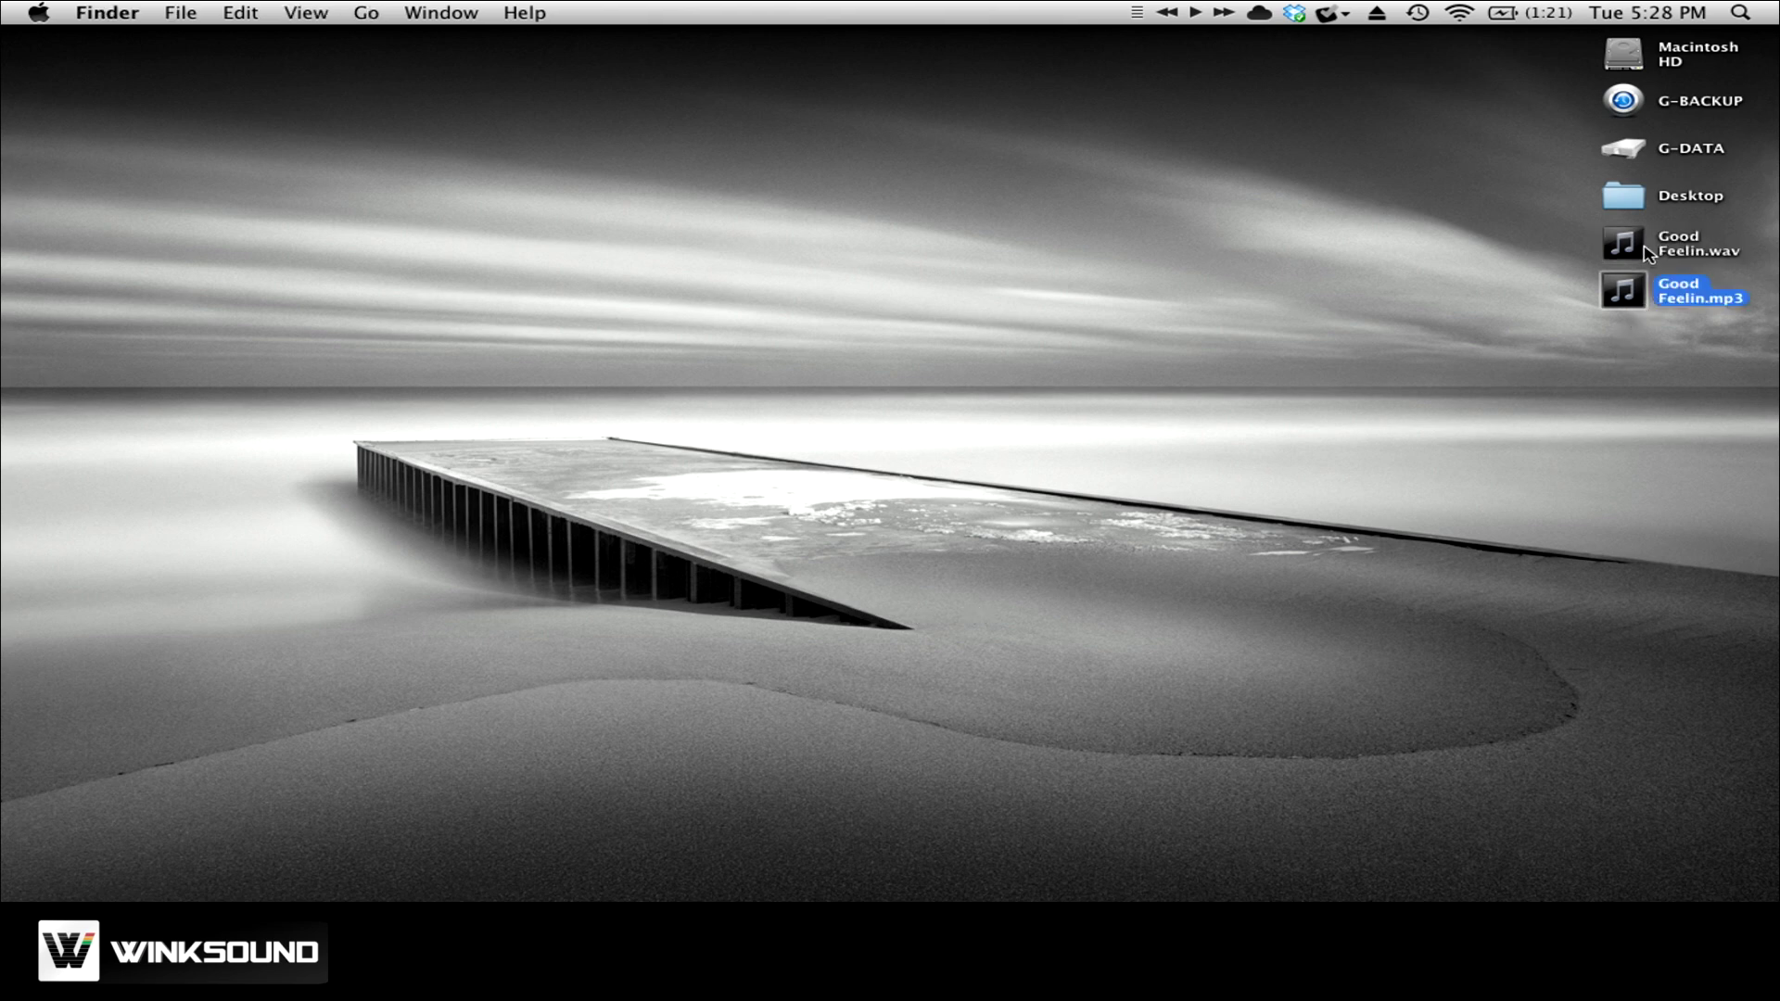
{"action": "left_click", "coordinate": [1635, 256]}
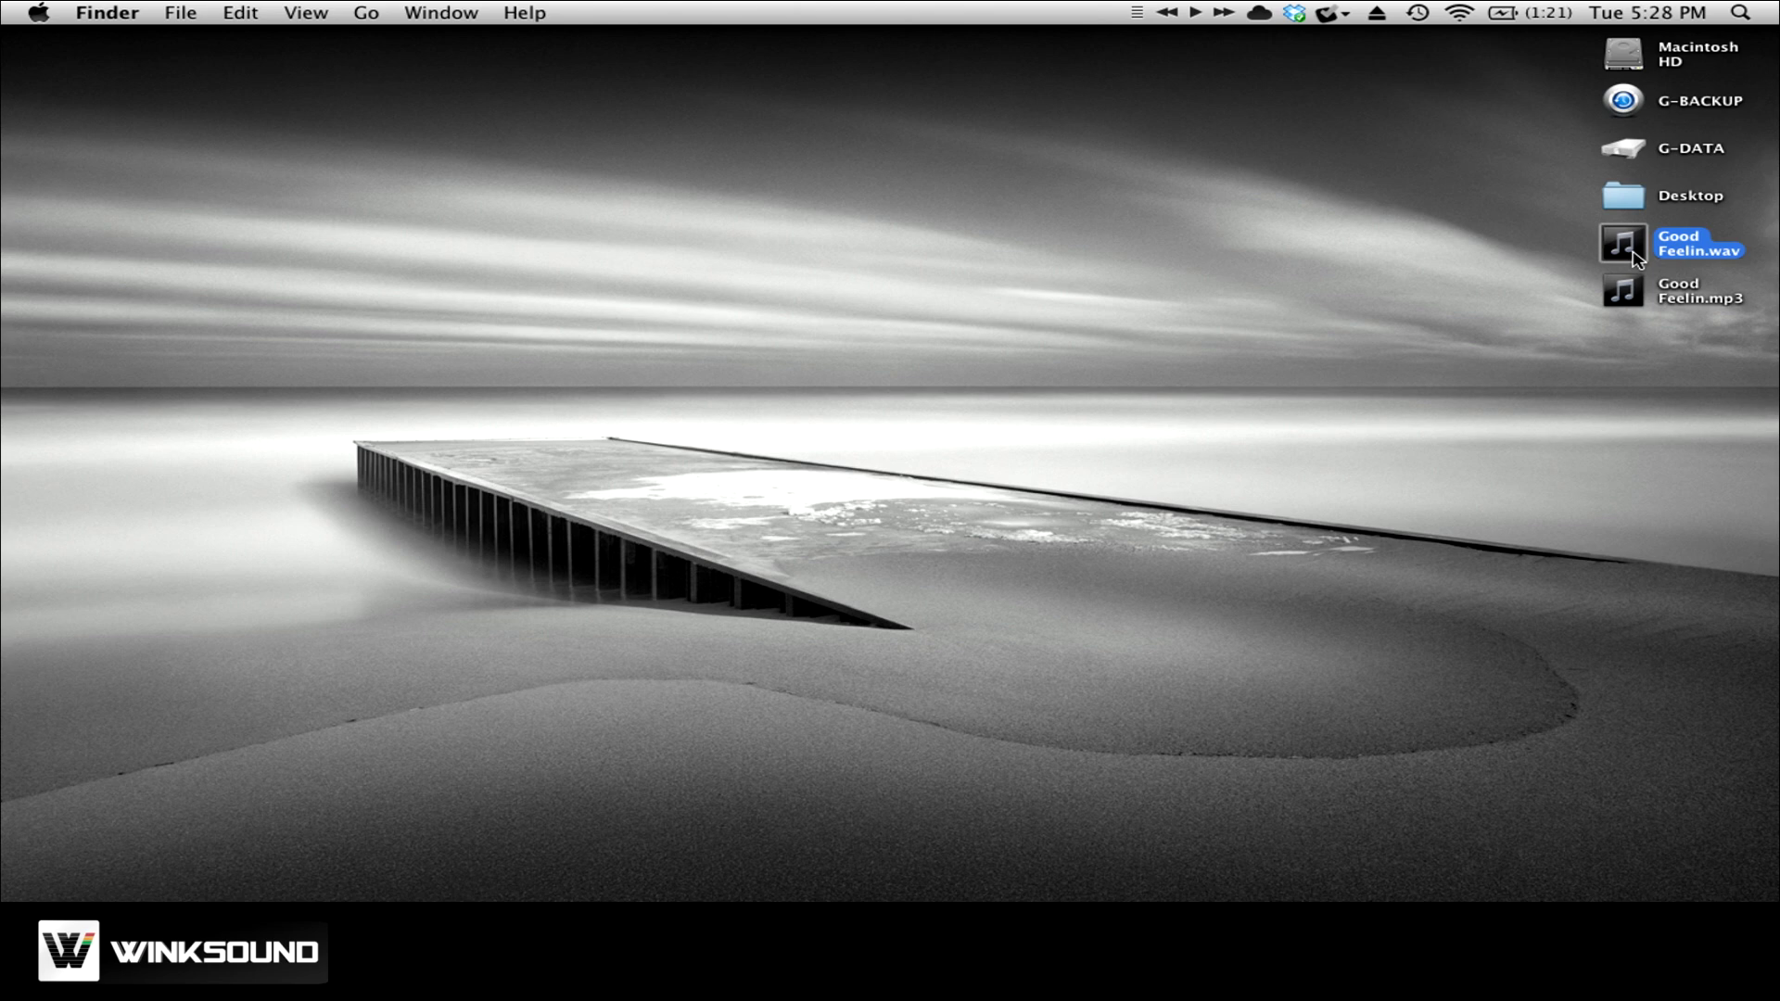
{"action": "key", "text": "super+BackSpace"}
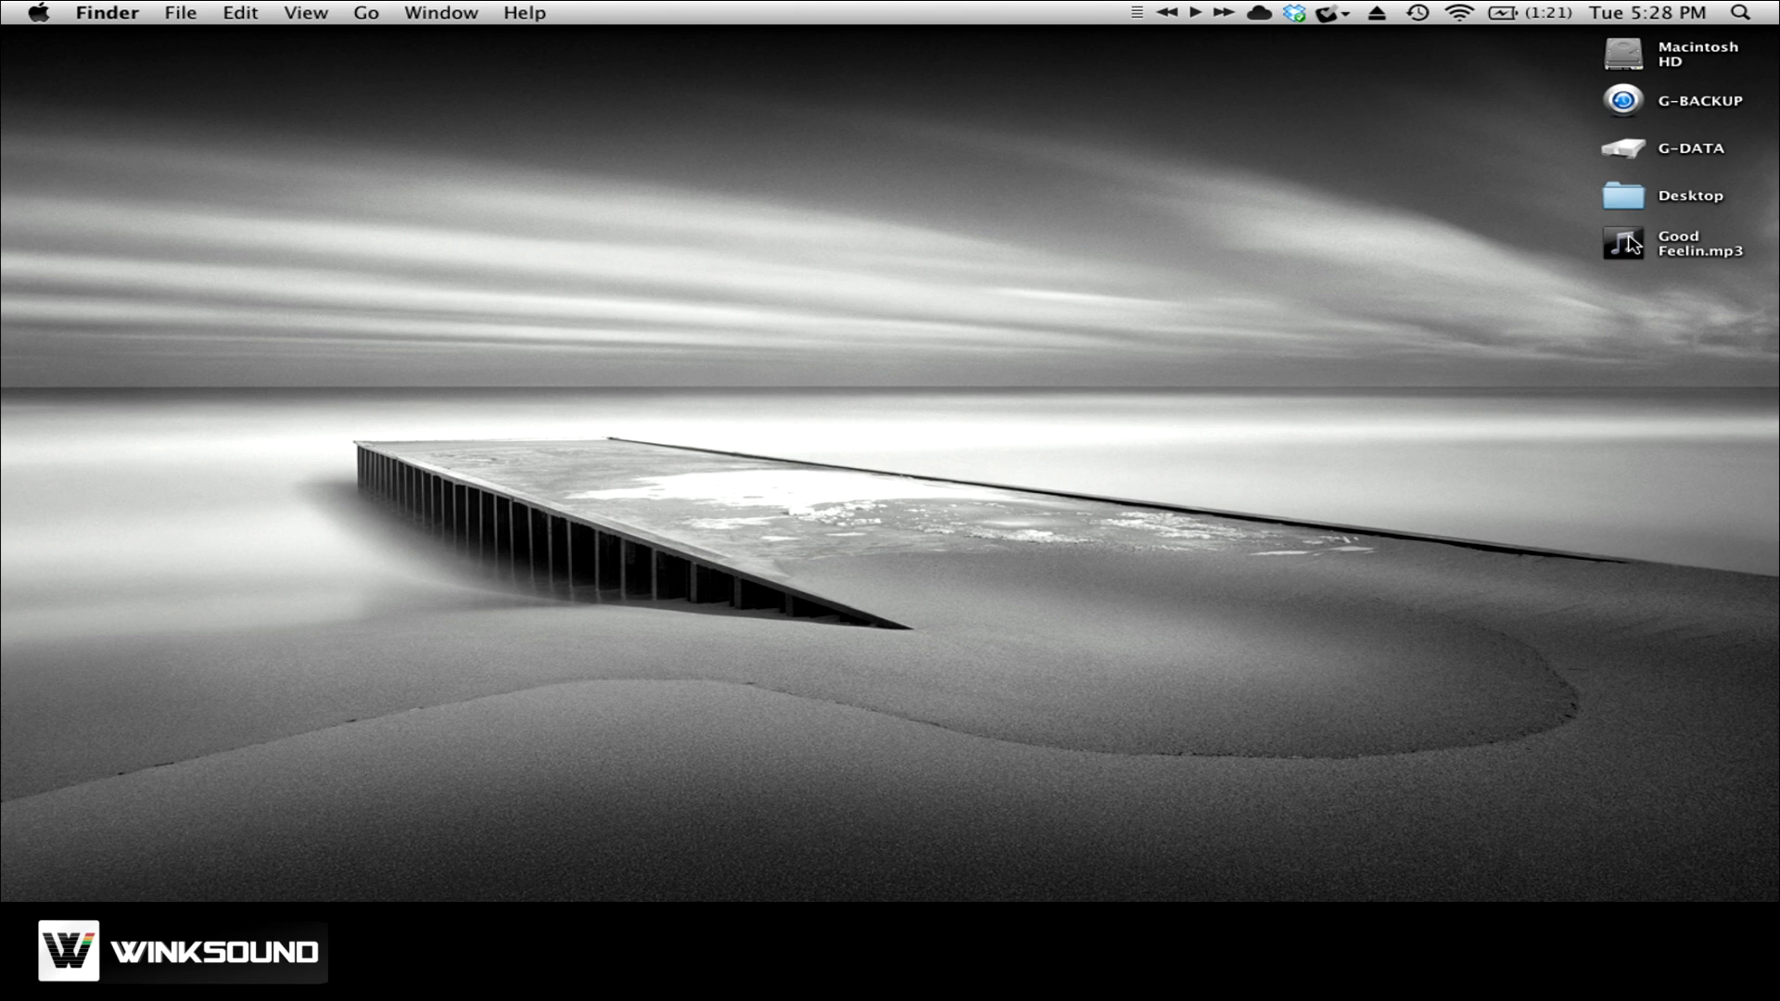
{"action": "mouse_move", "coordinate": [38, 259]}
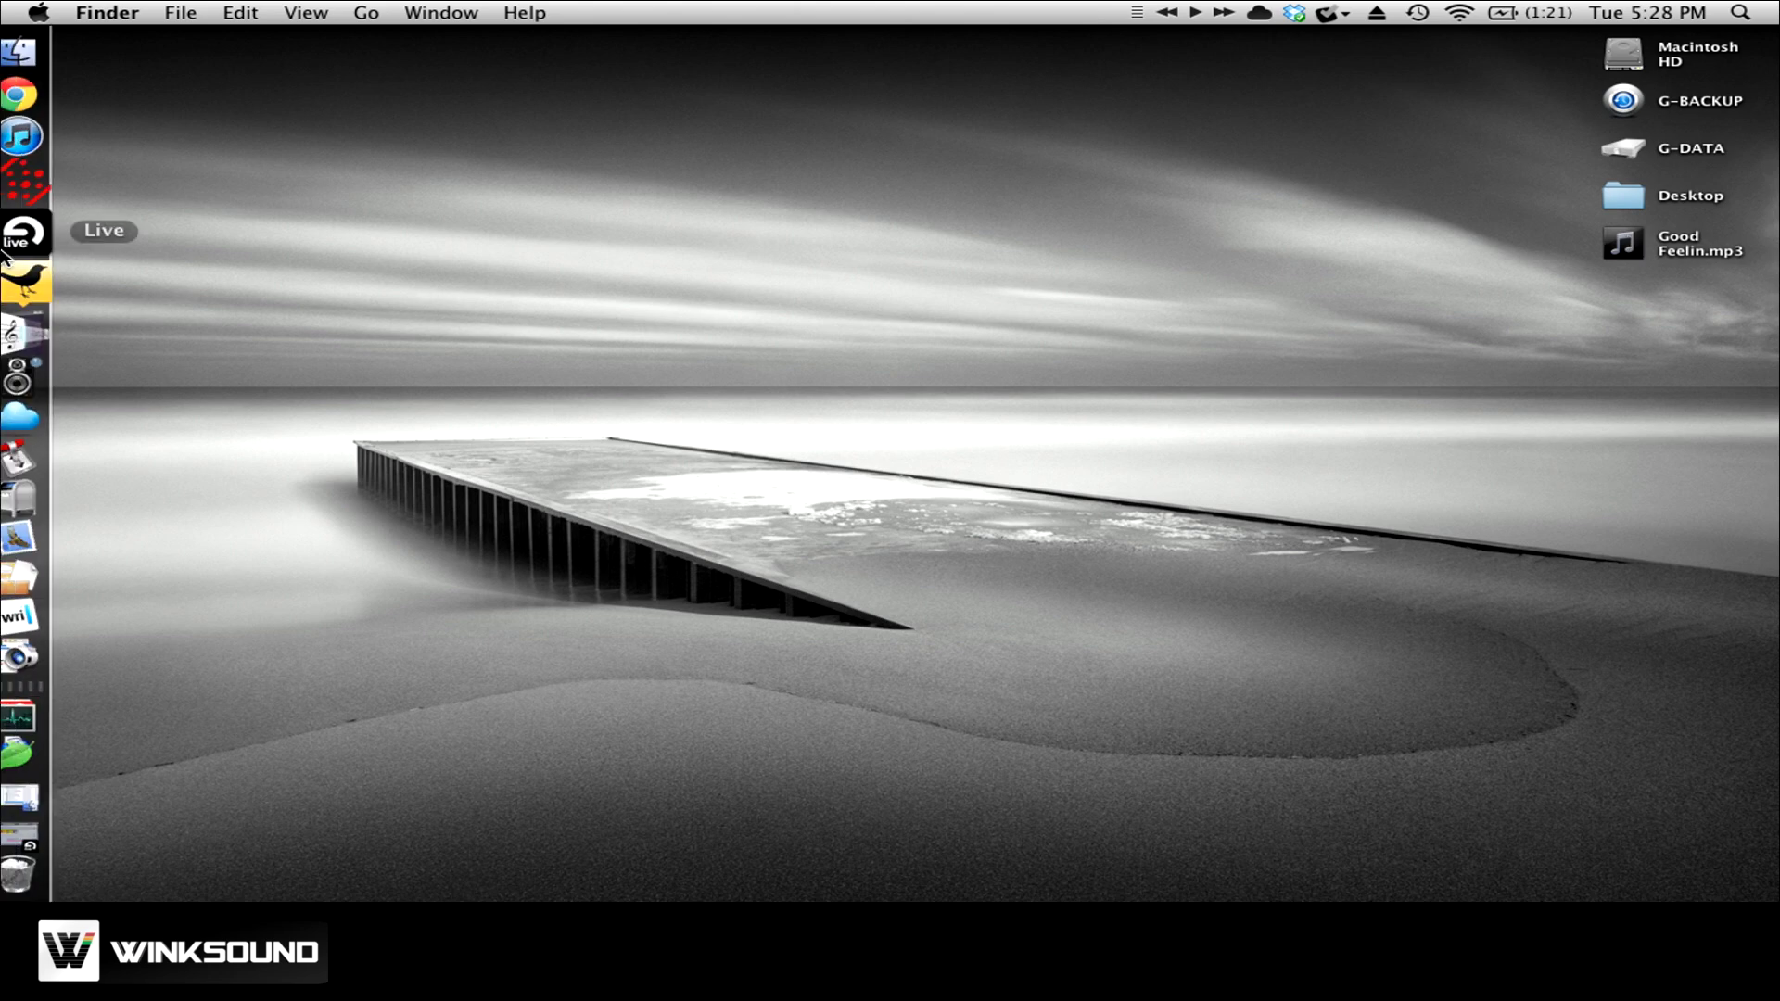
{"action": "left_click", "coordinate": [48, 153]}
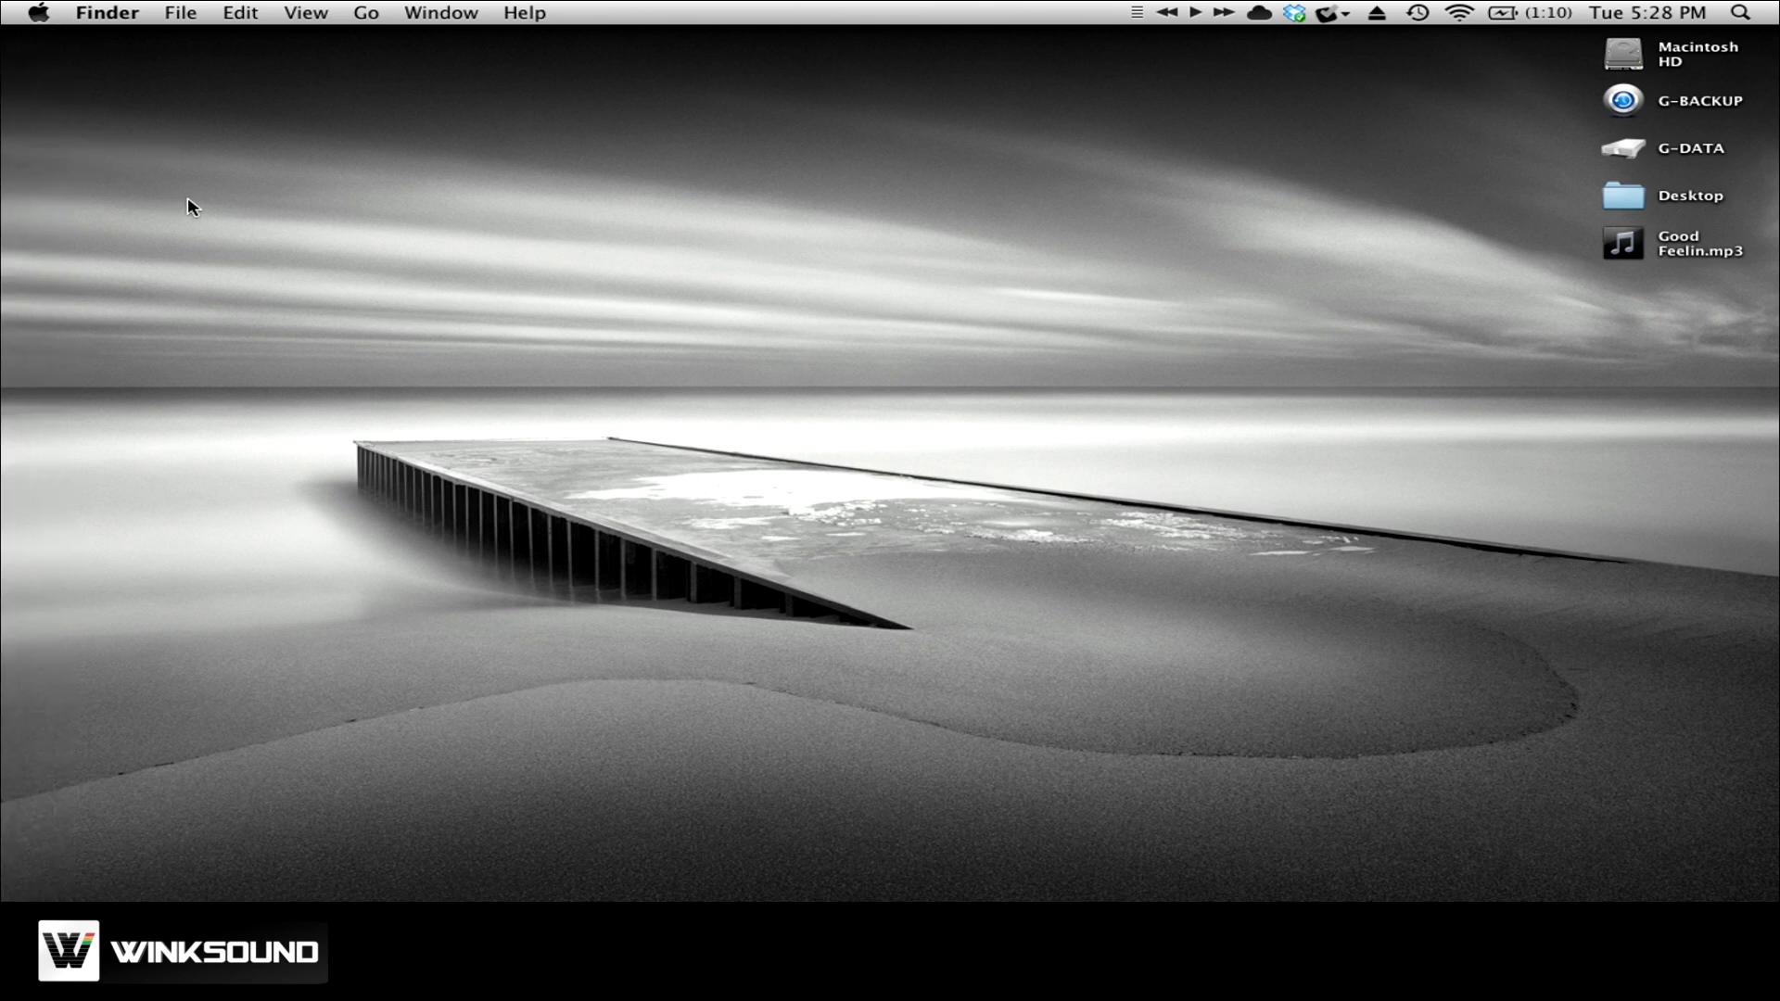
{"action": "mouse_move", "coordinate": [19, 239]}
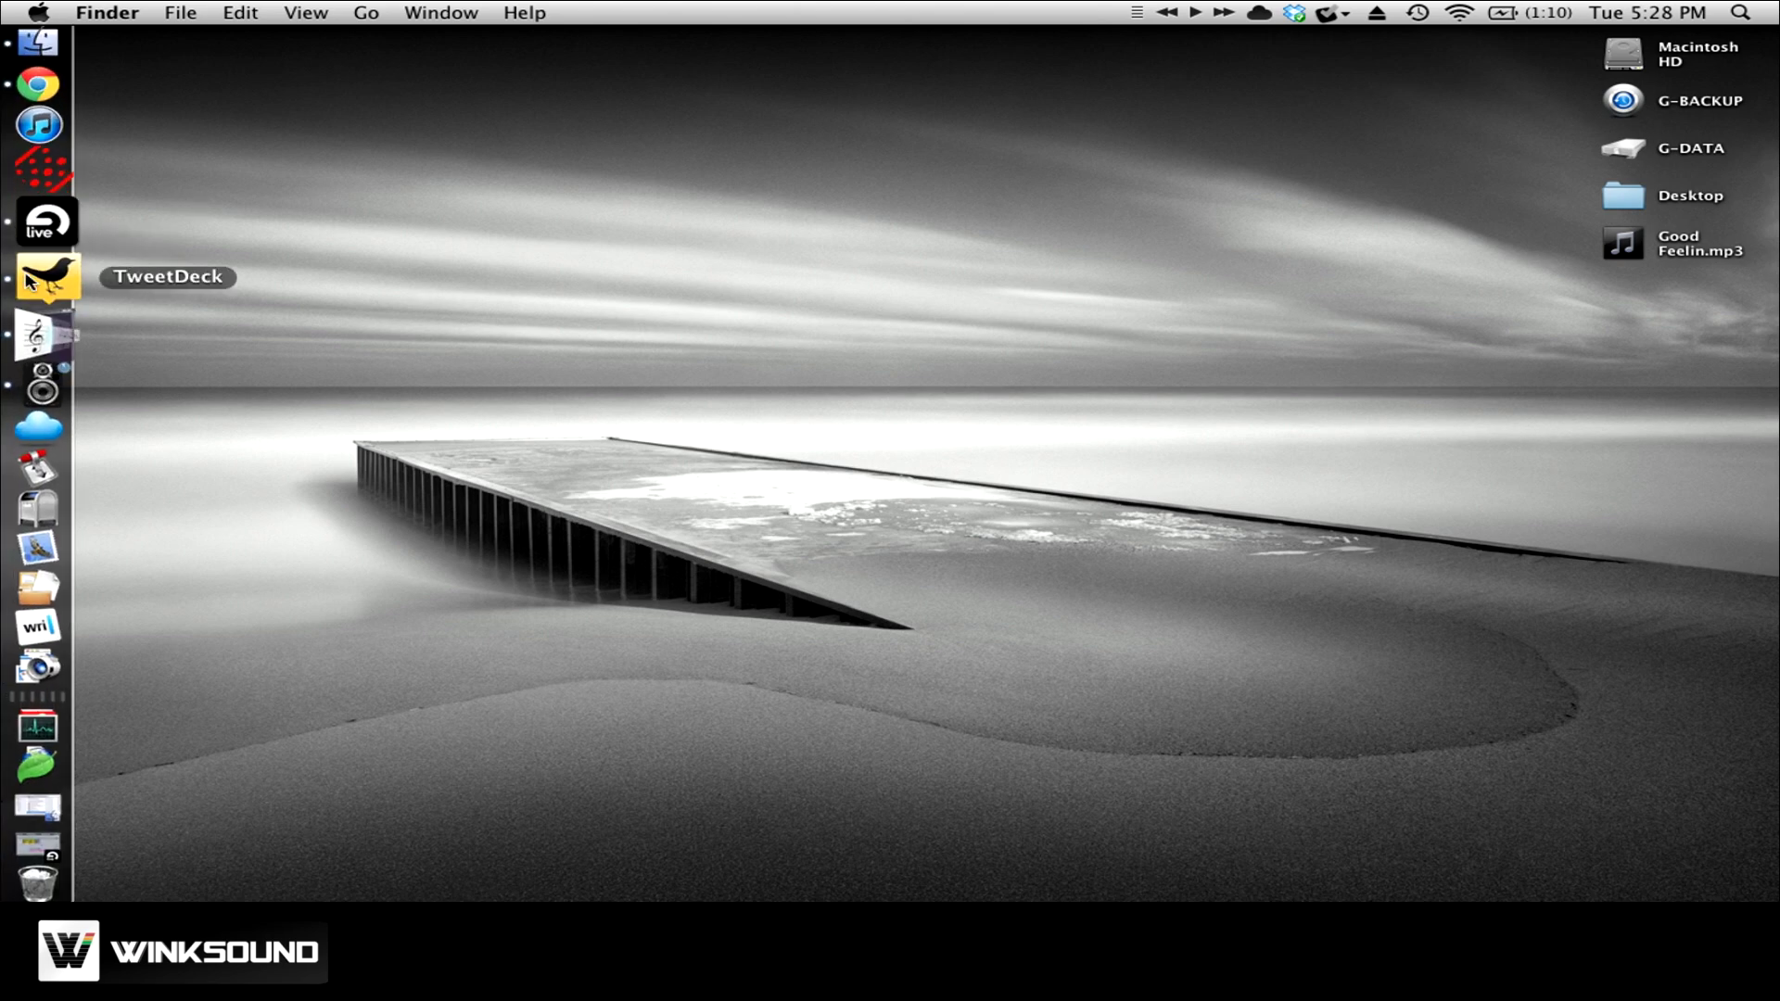
Open Vox and confirm its audio output device is FastTrack Pro in the Audio preferences.
{"action": "left_click", "coordinate": [49, 355]}
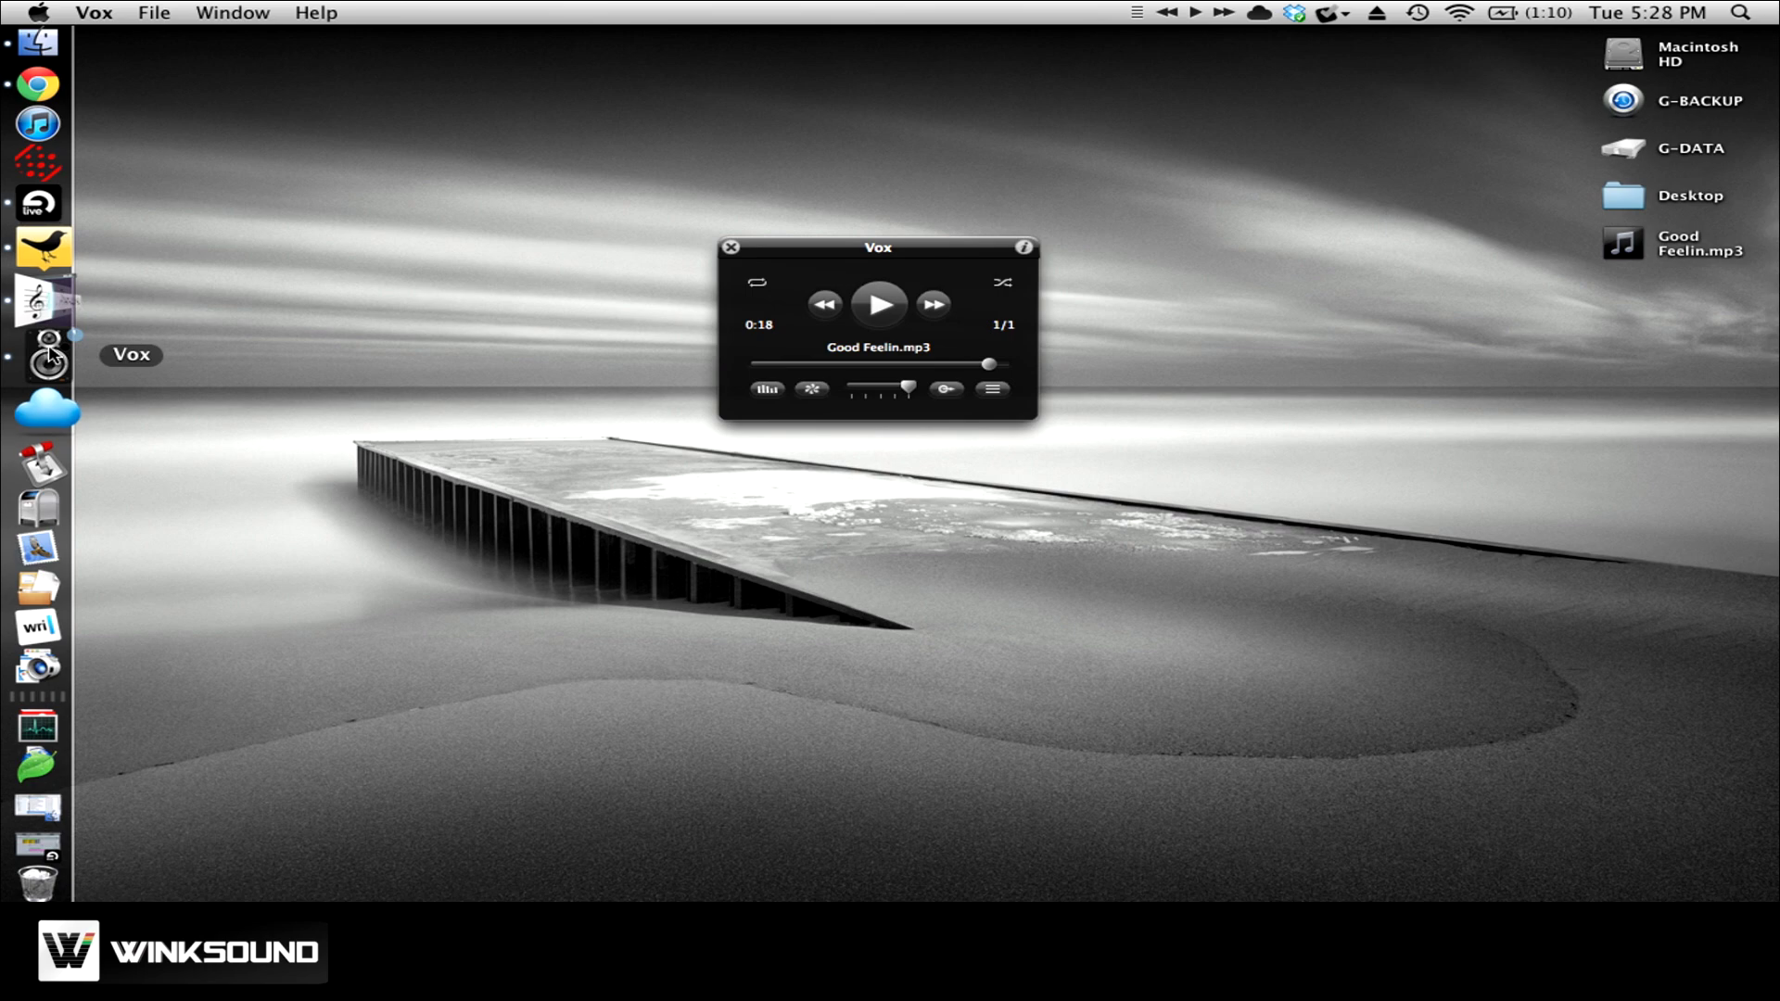
{"action": "key", "text": "super+comma"}
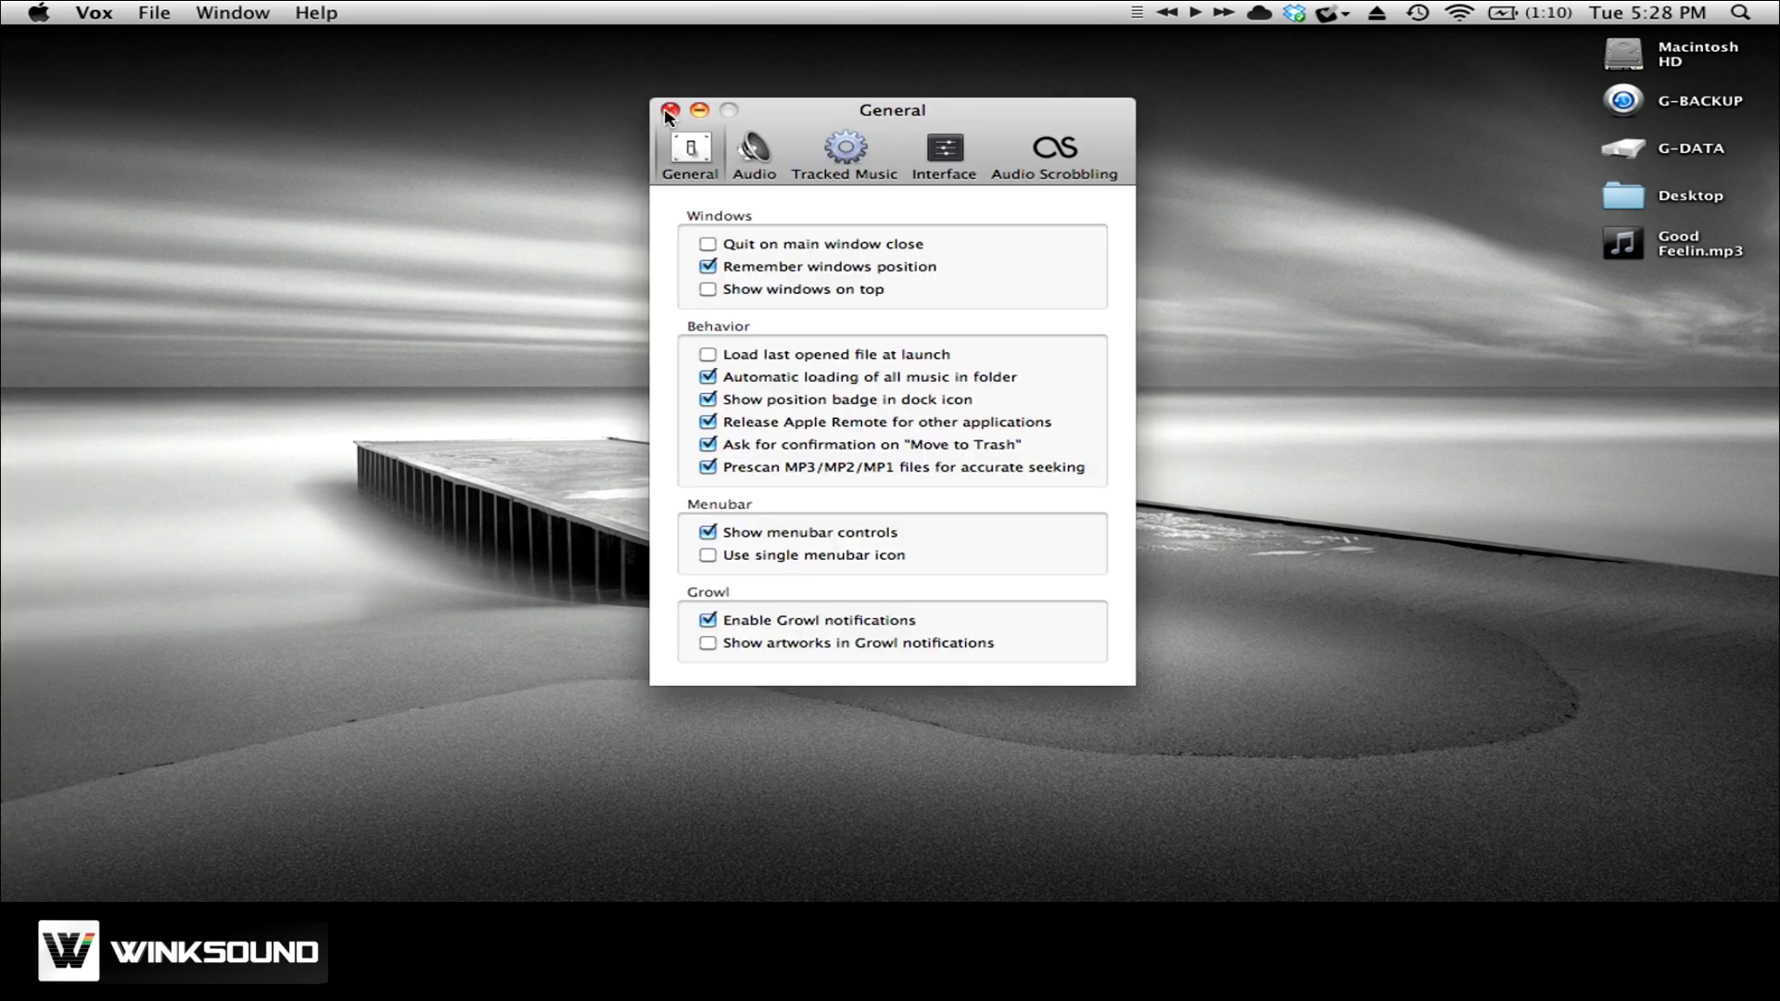
{"action": "left_click", "coordinate": [751, 153]}
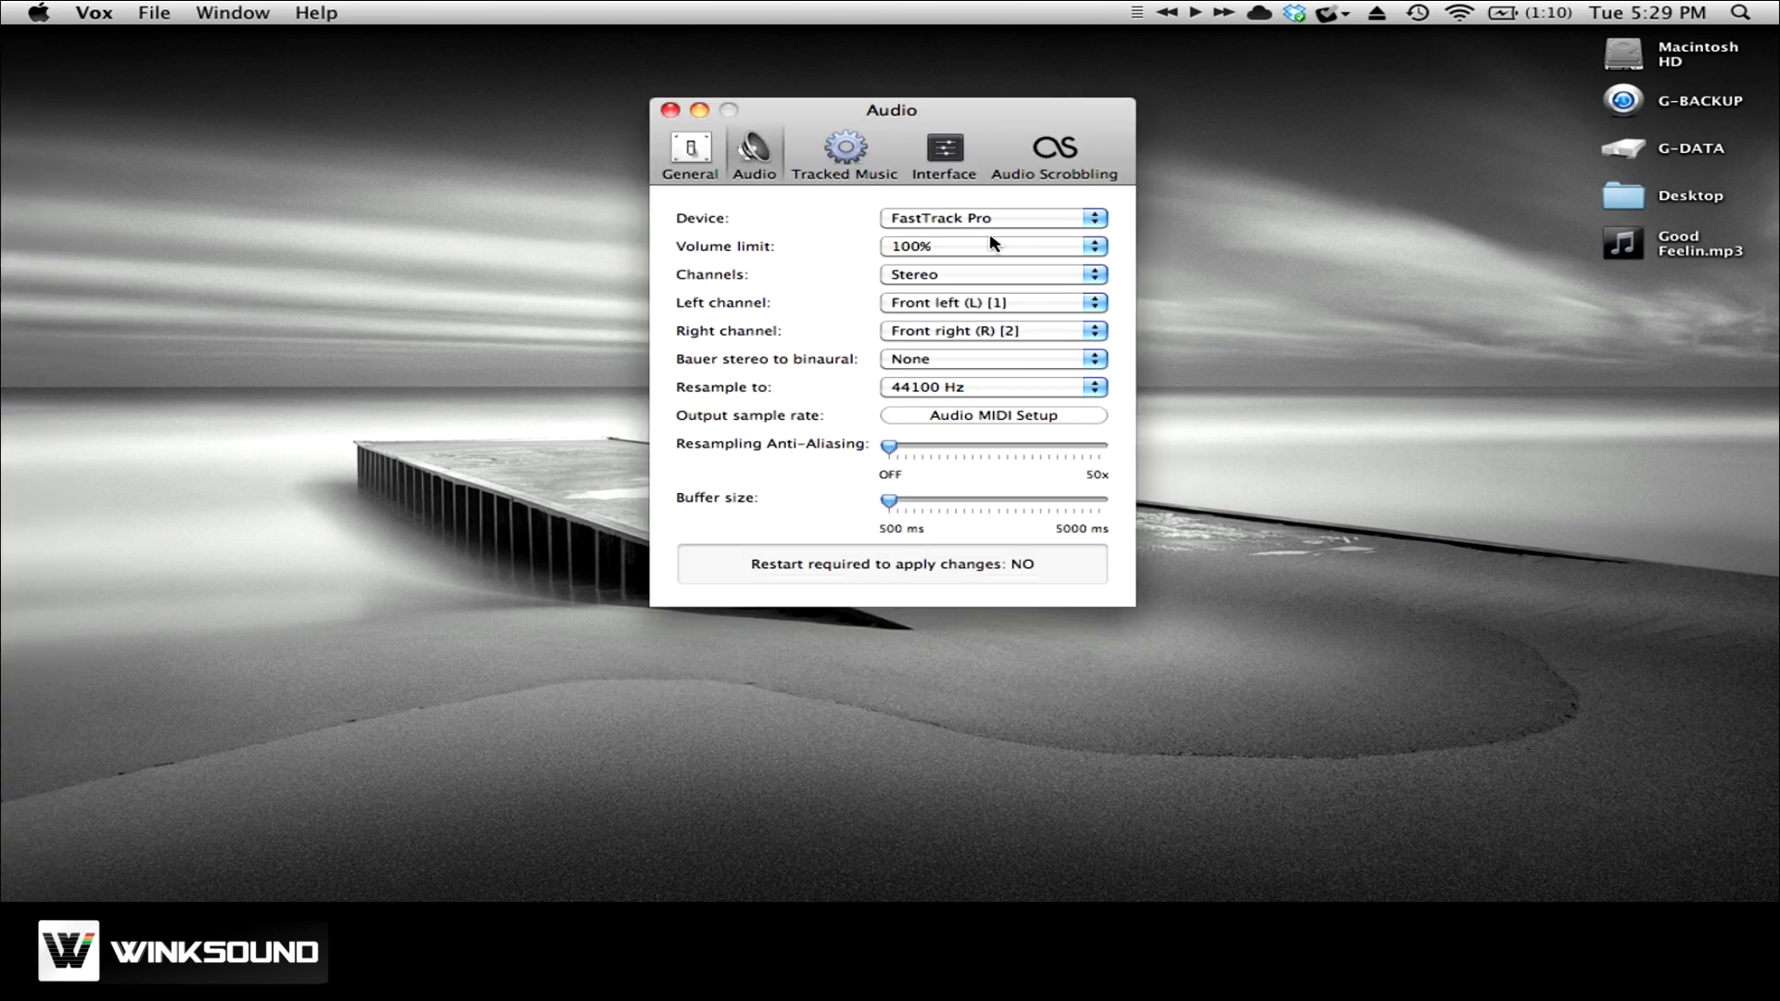
{"action": "left_click", "coordinate": [1012, 221]}
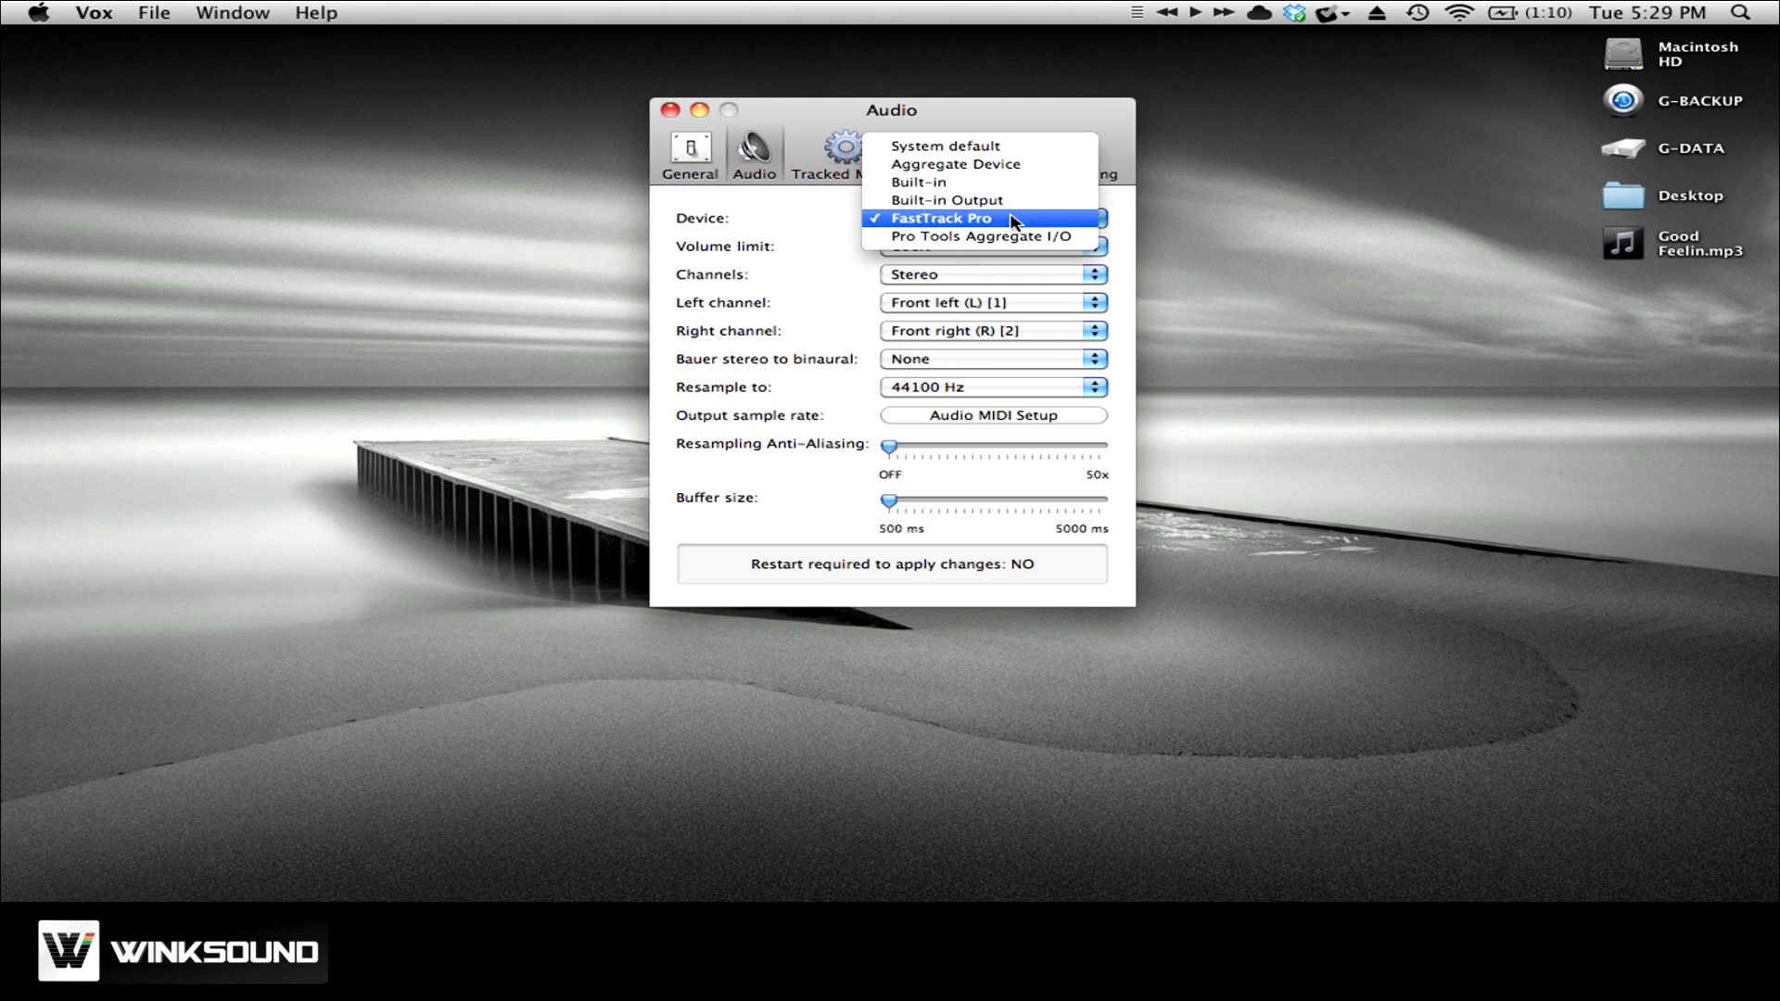
{"action": "left_click", "coordinate": [1013, 221]}
{"action": "left_click", "coordinate": [671, 109]}
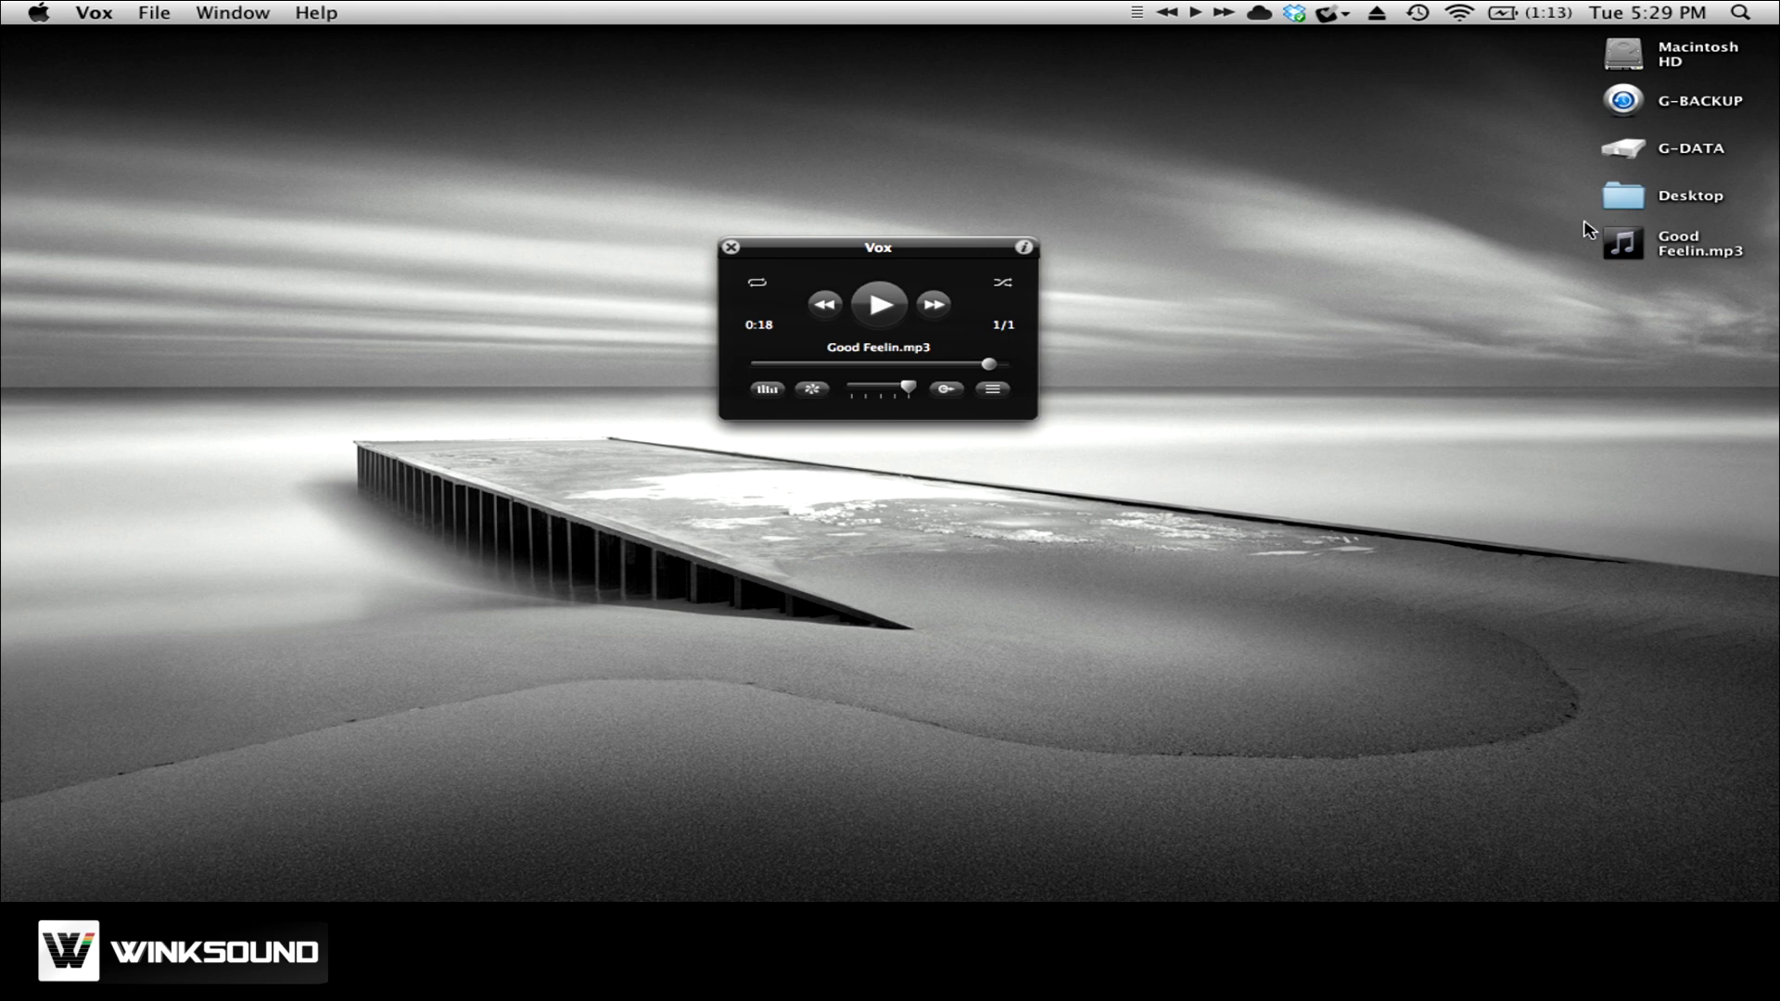
Load Good Feelin.mp3 into Vox and start playback from the restored player window.
{"action": "key", "text": "super+w"}
{"action": "left_click_drag", "start_coordinate": [1639, 256], "coordinate": [69, 363]}
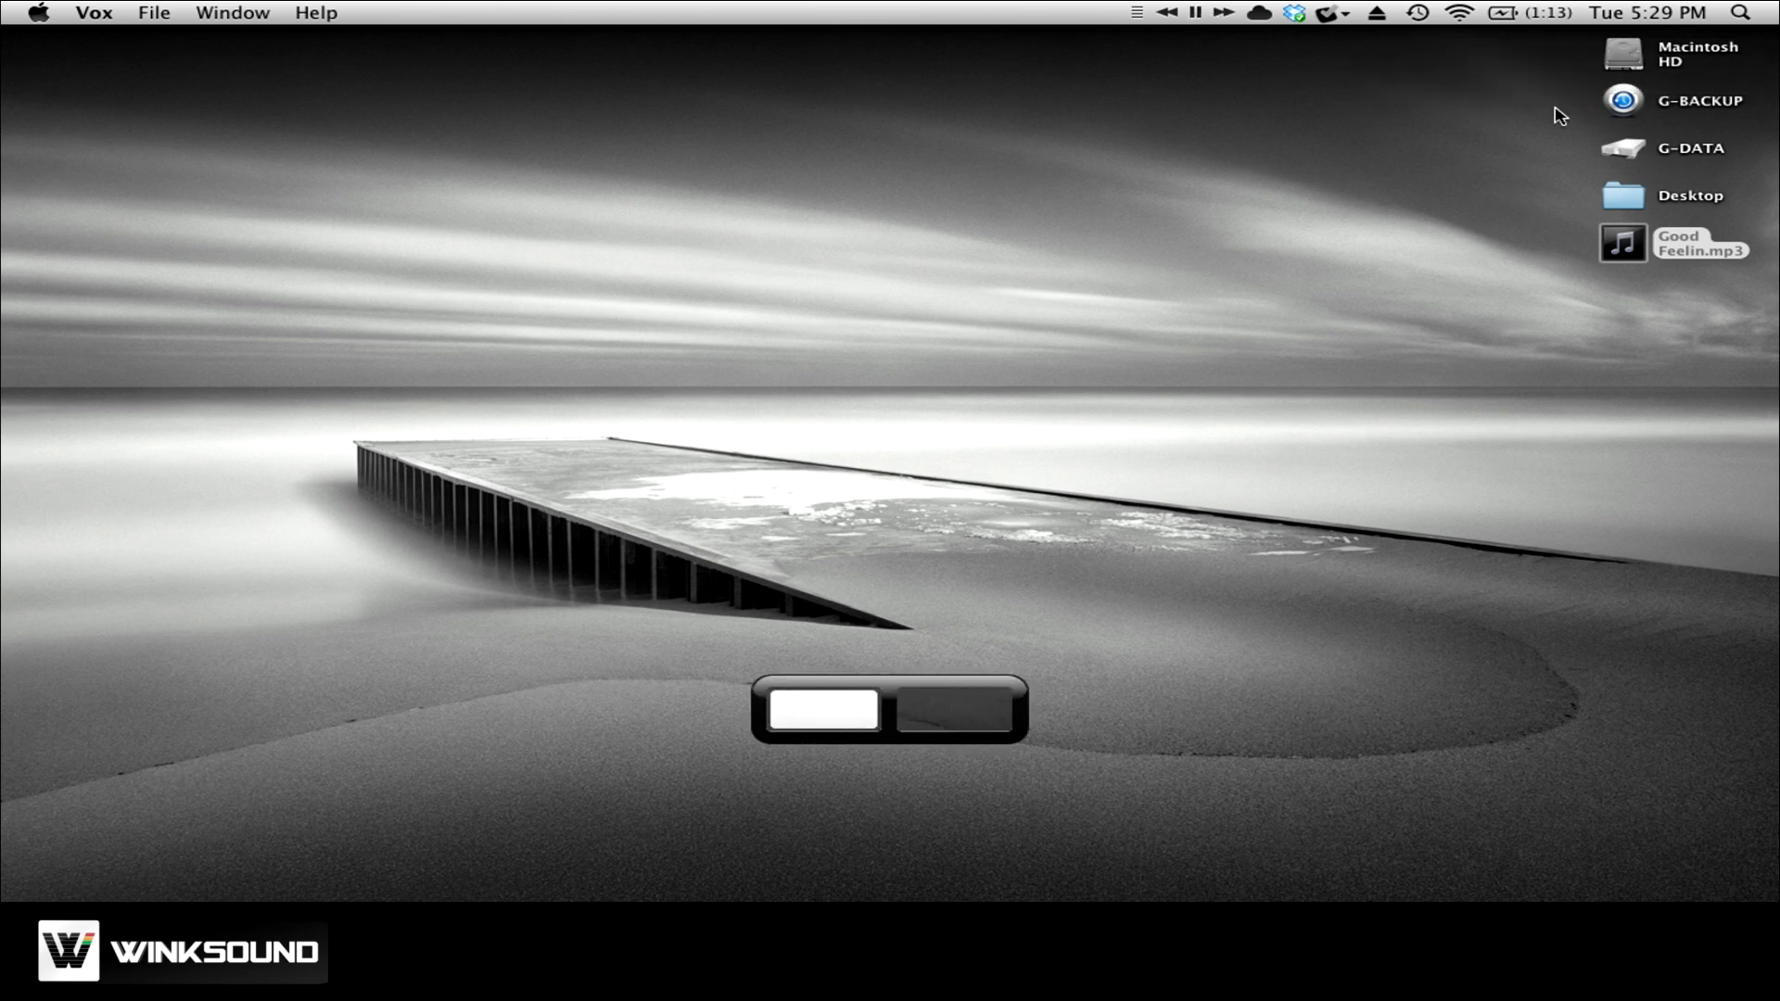
{"action": "key", "text": "ctrl+Down"}
{"action": "left_click", "coordinate": [389, 338]}
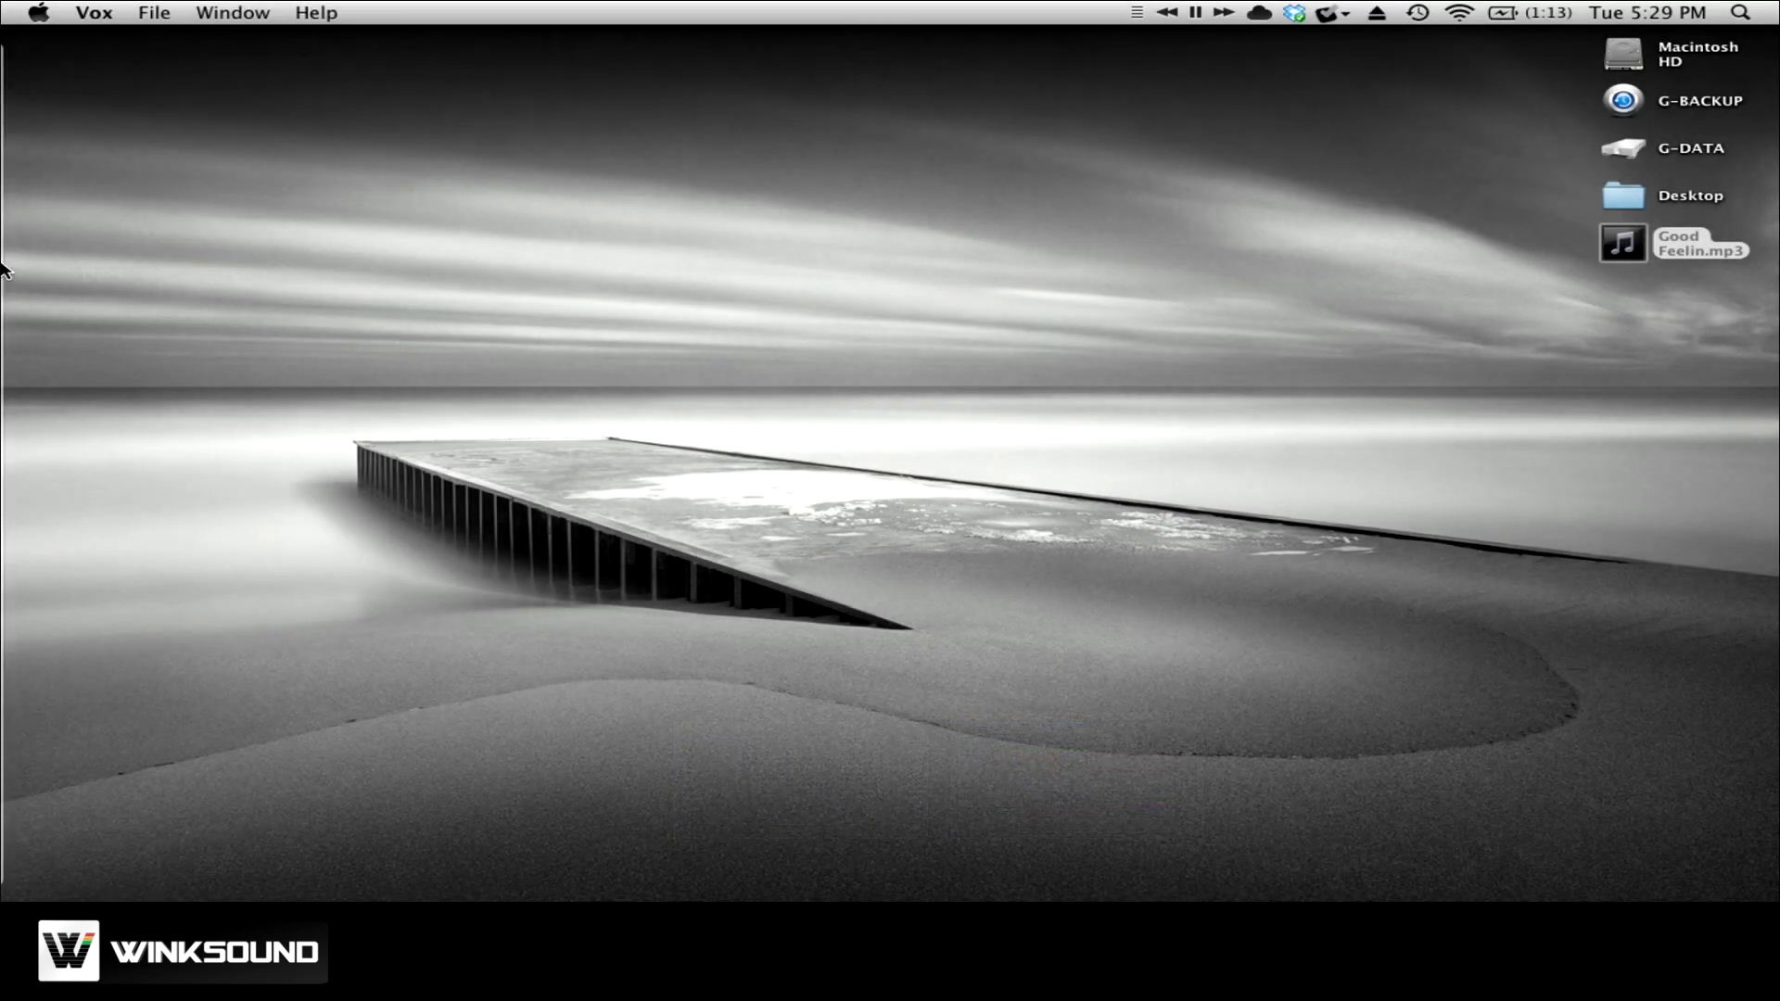
{"action": "left_click", "coordinate": [14, 355]}
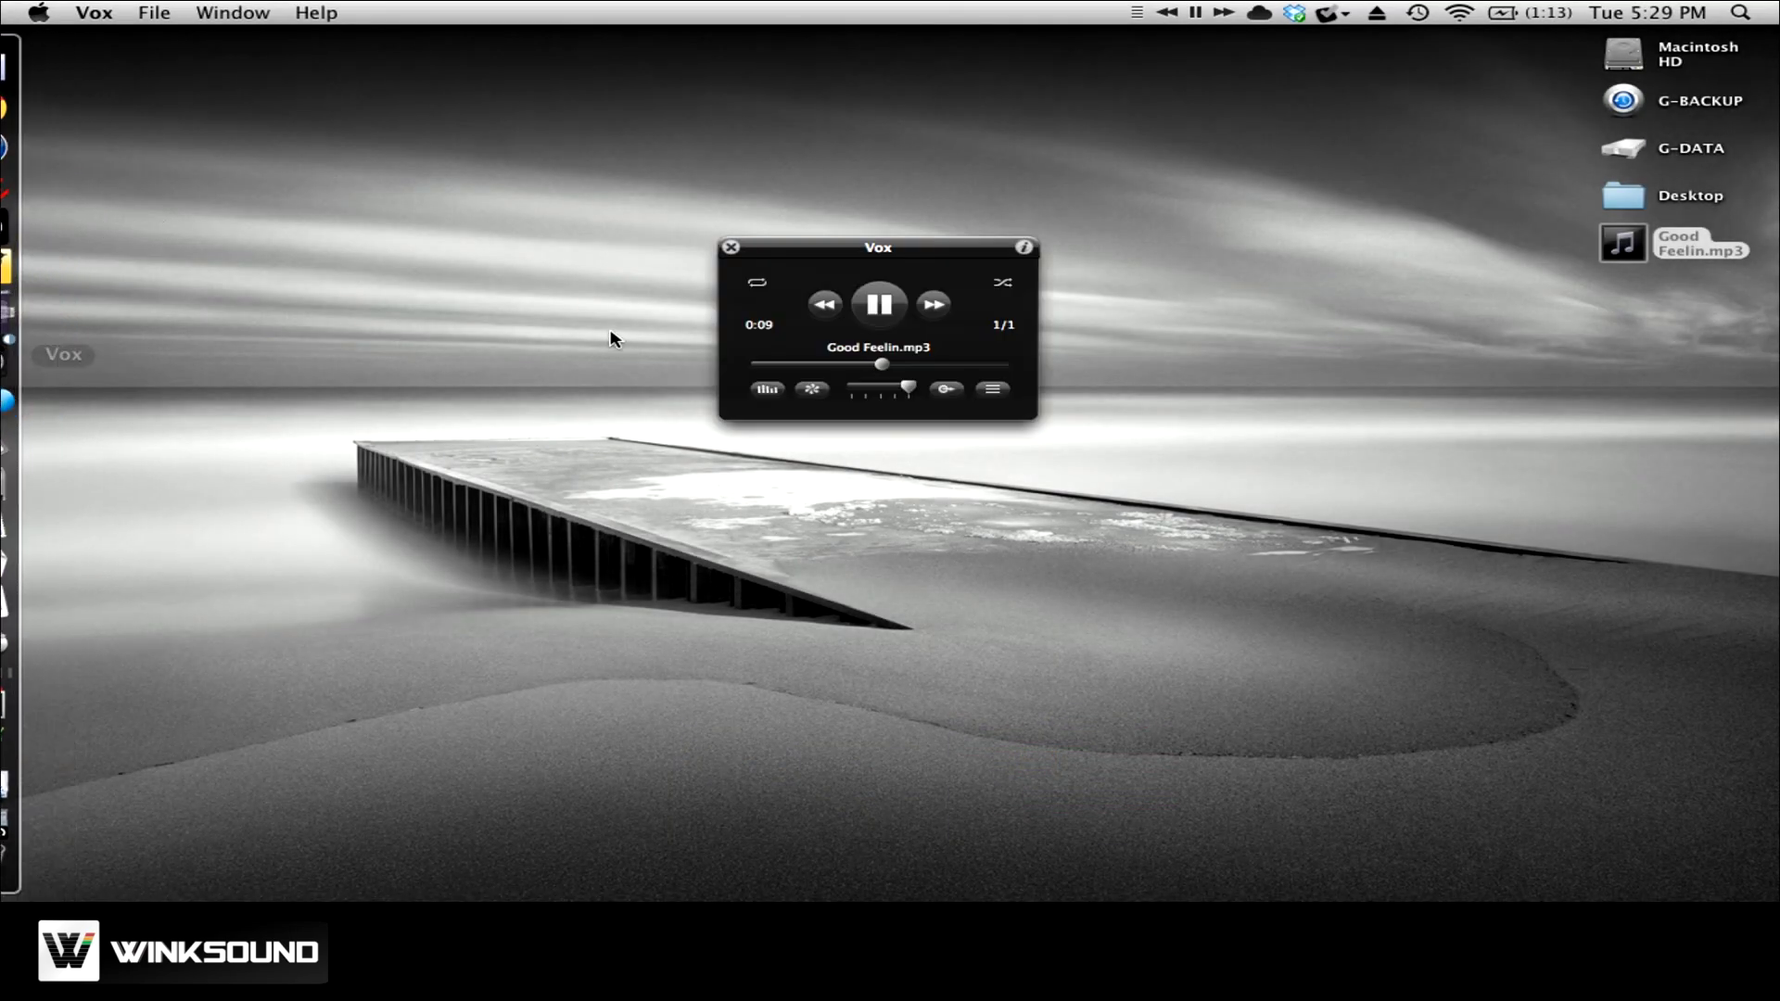
{"action": "left_click", "coordinate": [879, 304]}
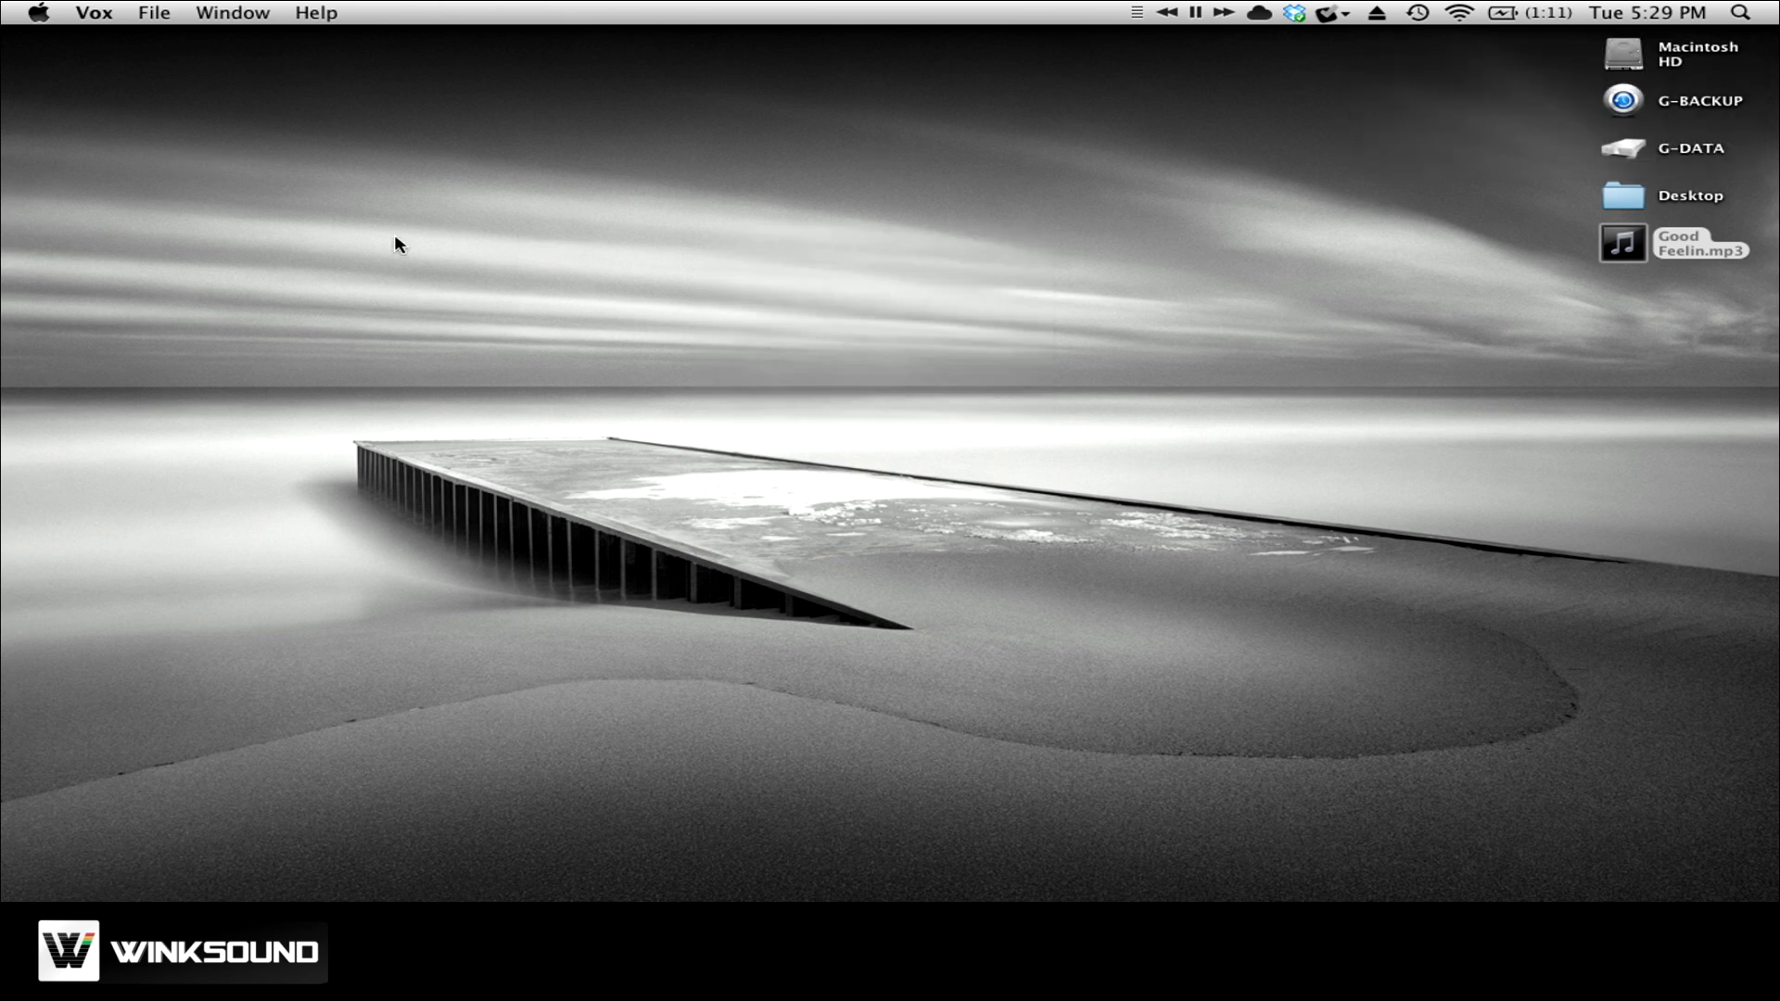
Upload Good Feelin.mp3 to CloudApp and wait for the Upload Succeeded notification.
{"action": "mouse_move", "coordinate": [5, 324]}
{"action": "left_click_drag", "start_coordinate": [1614, 247], "coordinate": [54, 400]}
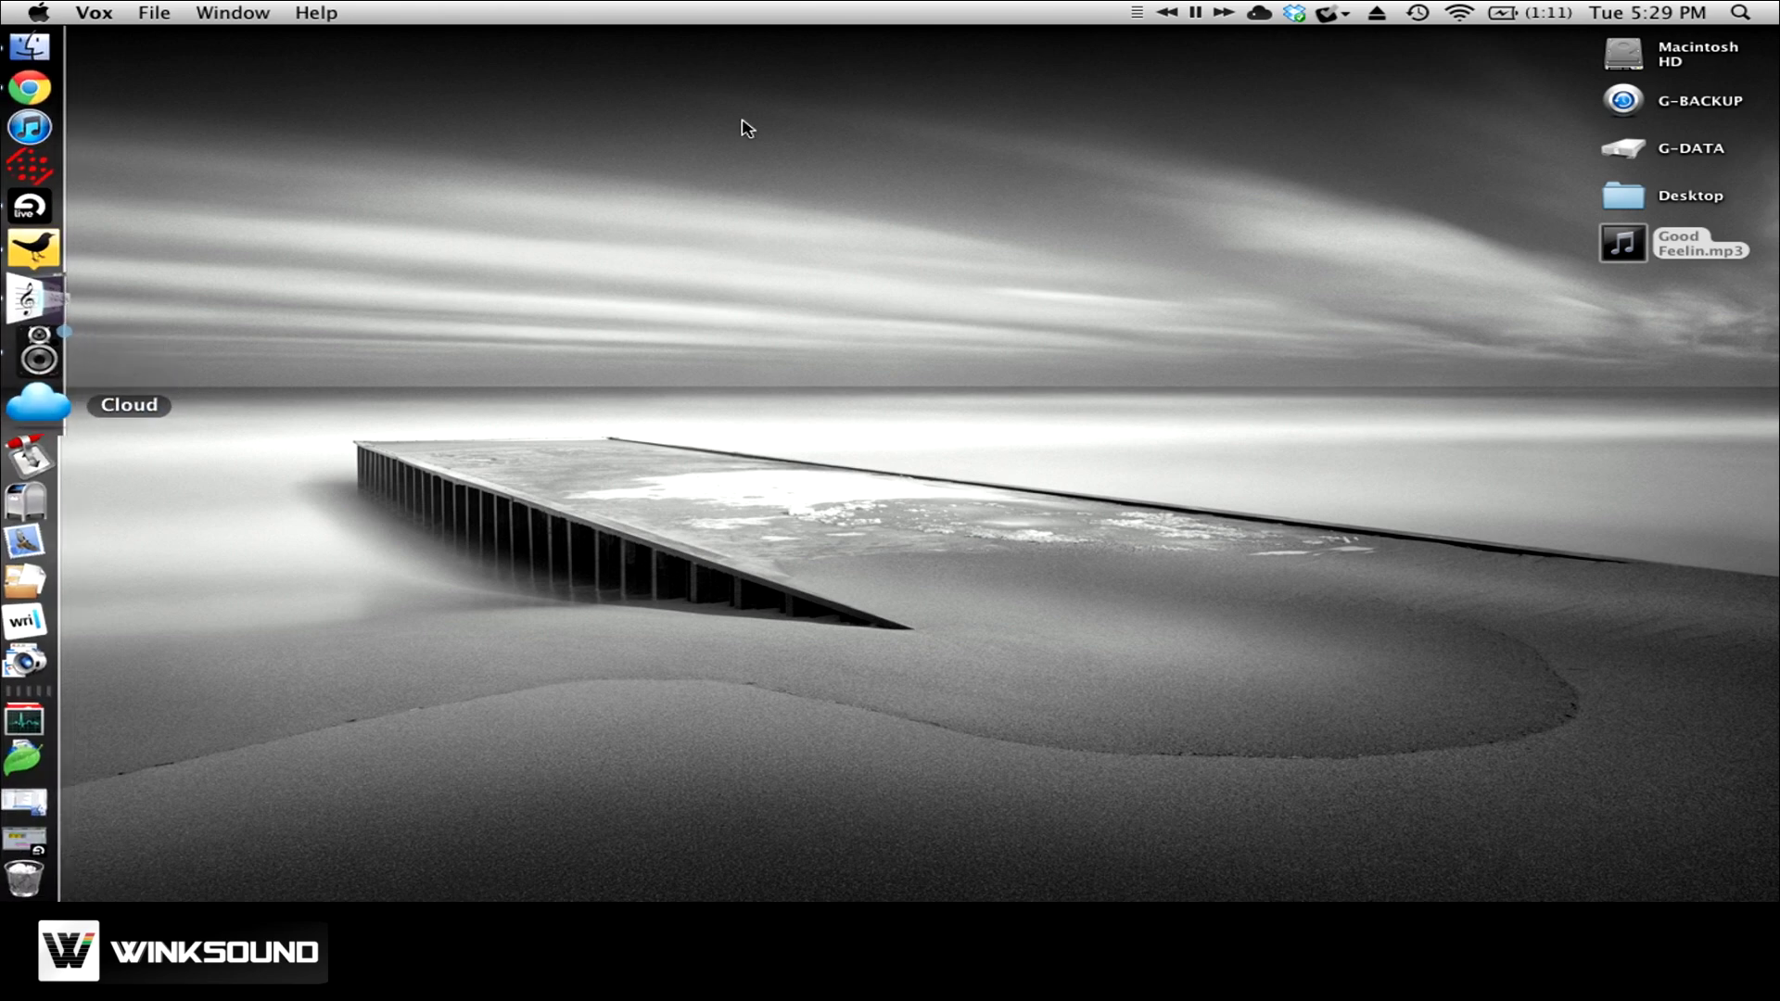
{"action": "left_click", "coordinate": [1268, 20]}
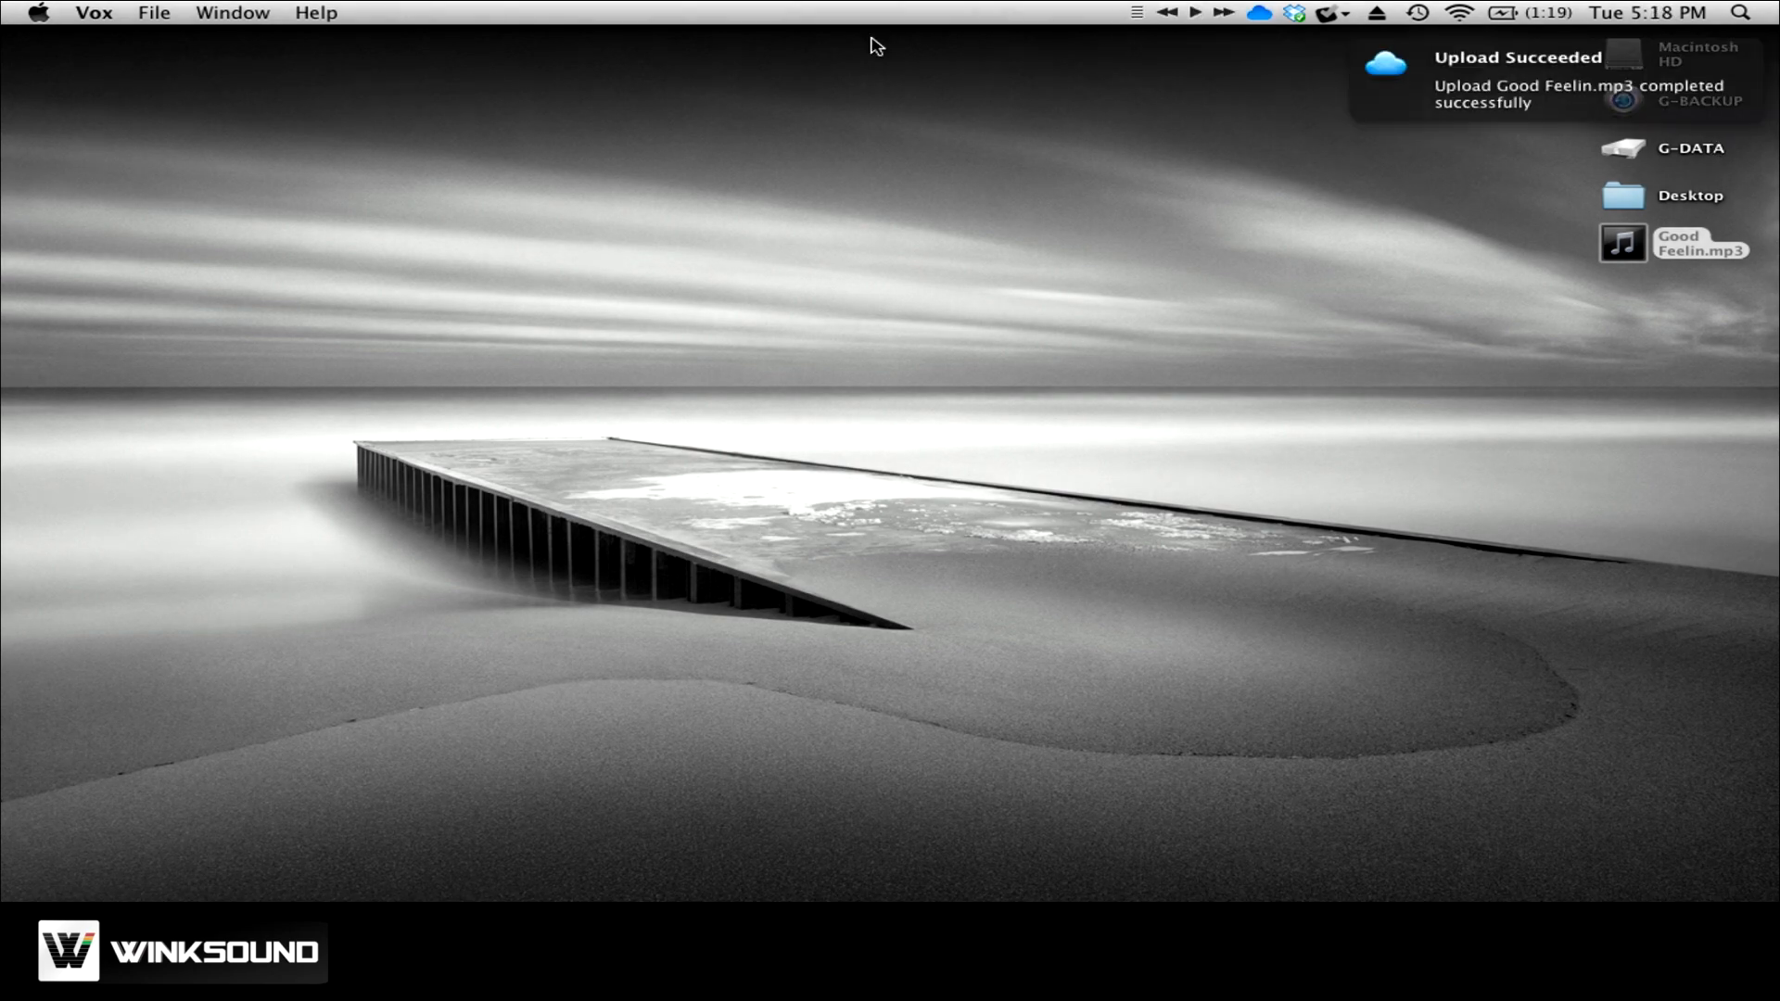
Switch back to Finder and launch Google Chrome.
{"action": "key", "text": "super+Tab"}
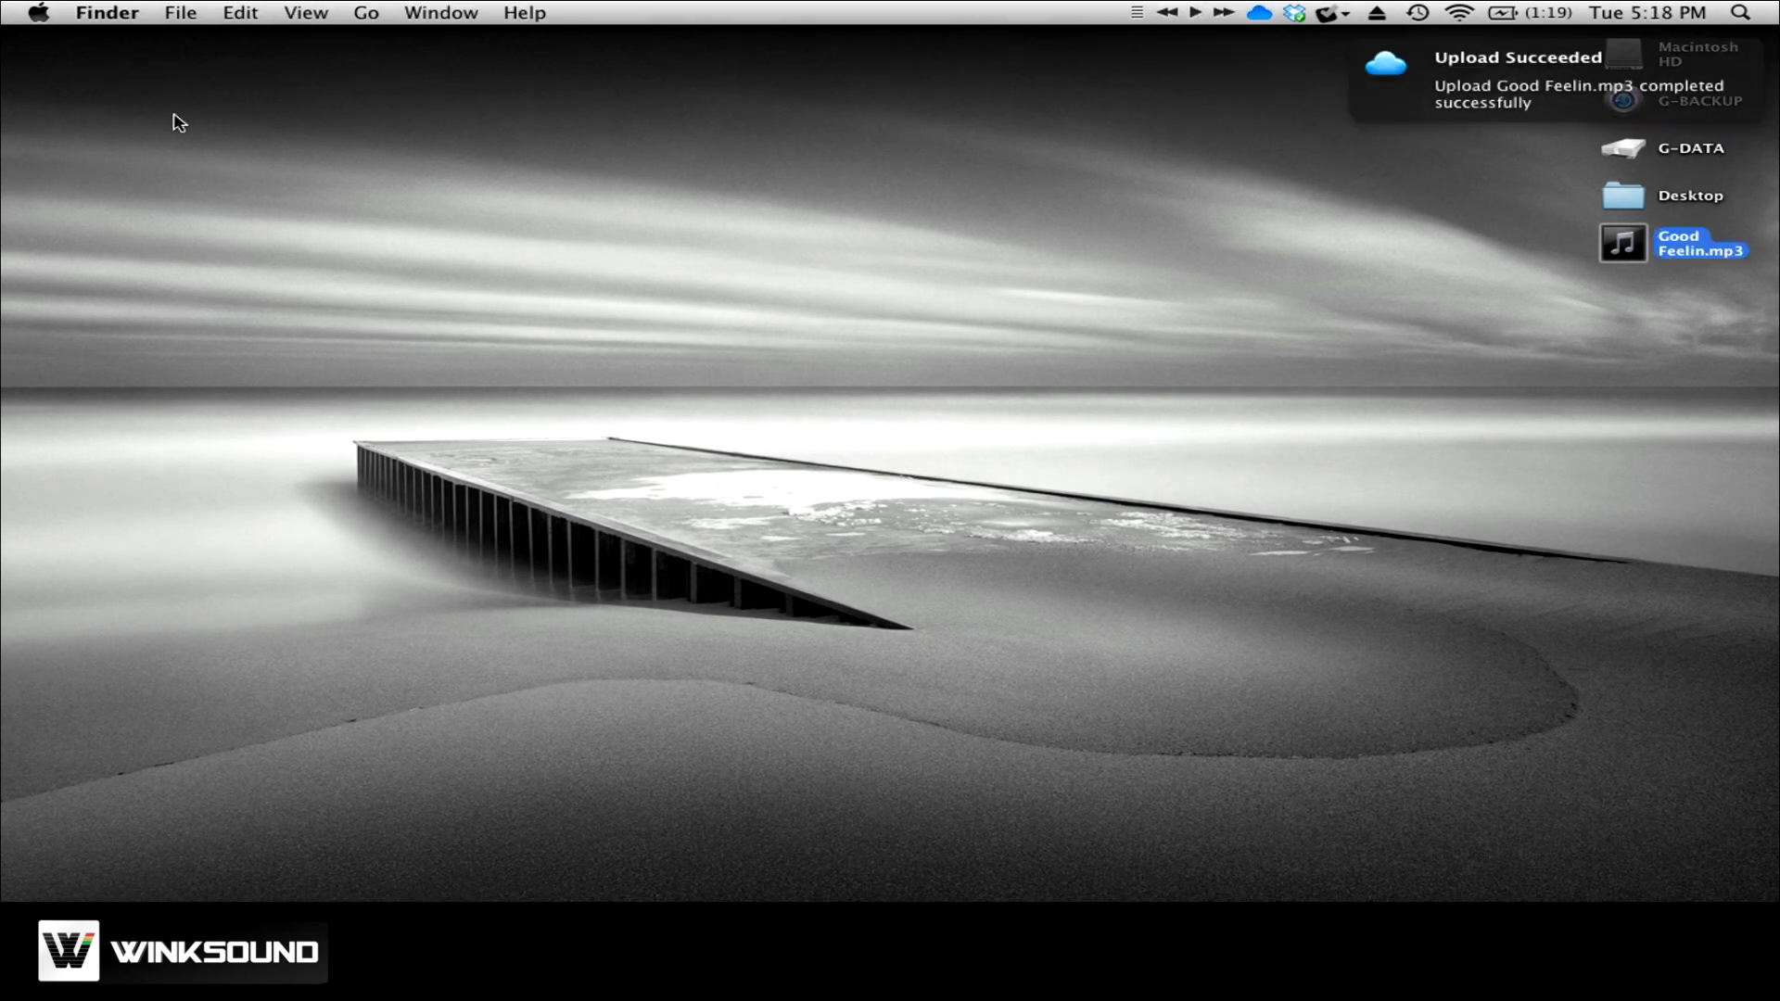
{"action": "mouse_move", "coordinate": [4, 181]}
{"action": "left_click", "coordinate": [48, 135]}
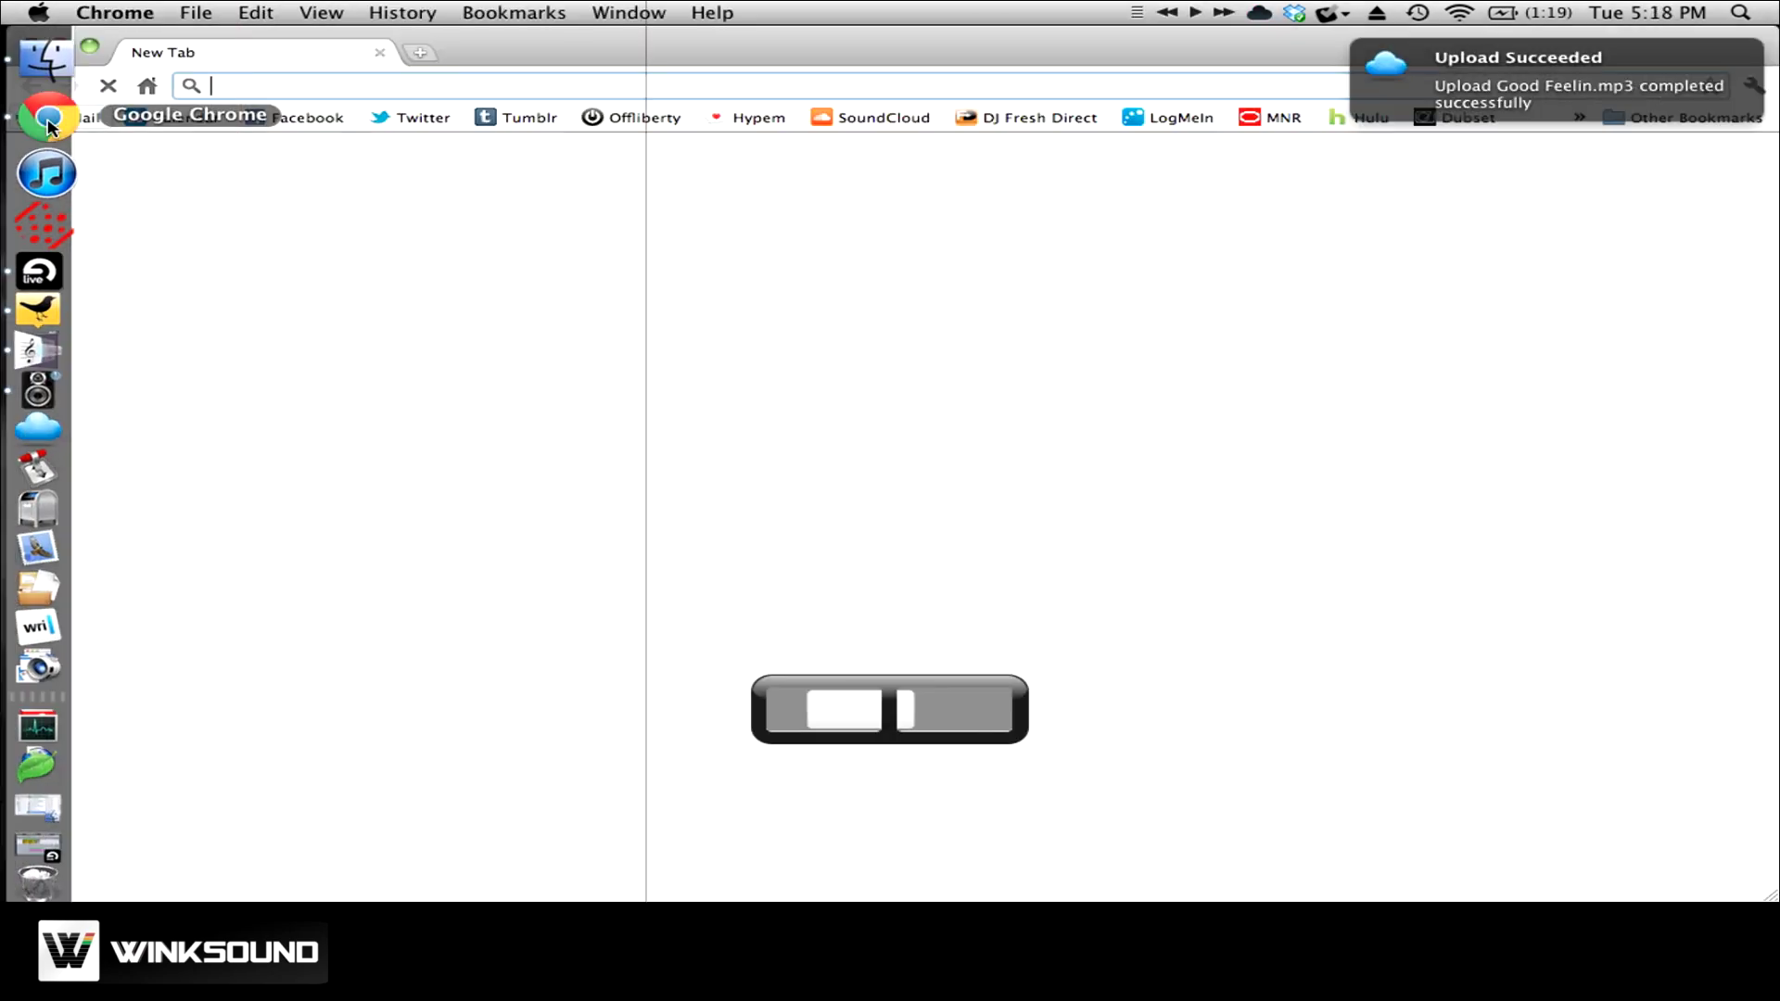
Load the pasted cl.ly share link for Good Feelin.mp3 in Chrome and show recent CloudApp uploads.
{"action": "type", "text": "http://cl.ly/1w3m1l0f2A3W3b1N2t00"}
{"action": "key", "text": "Return"}
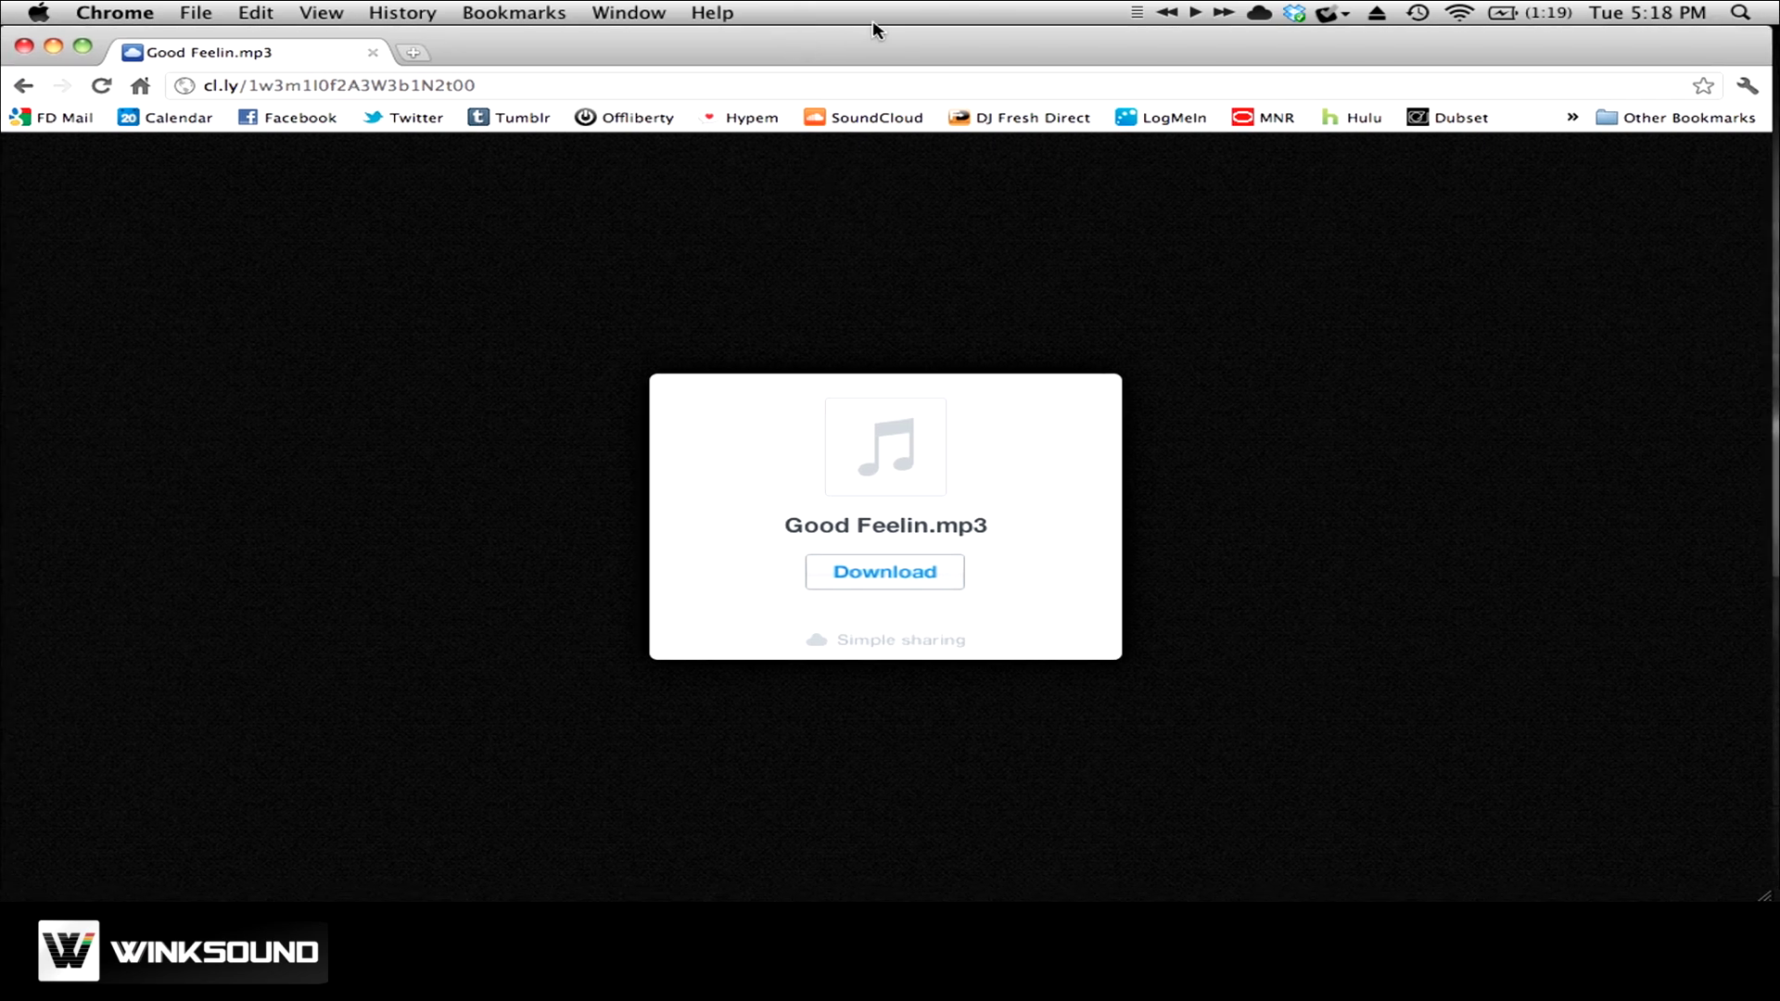
{"action": "left_click", "coordinate": [1261, 12]}
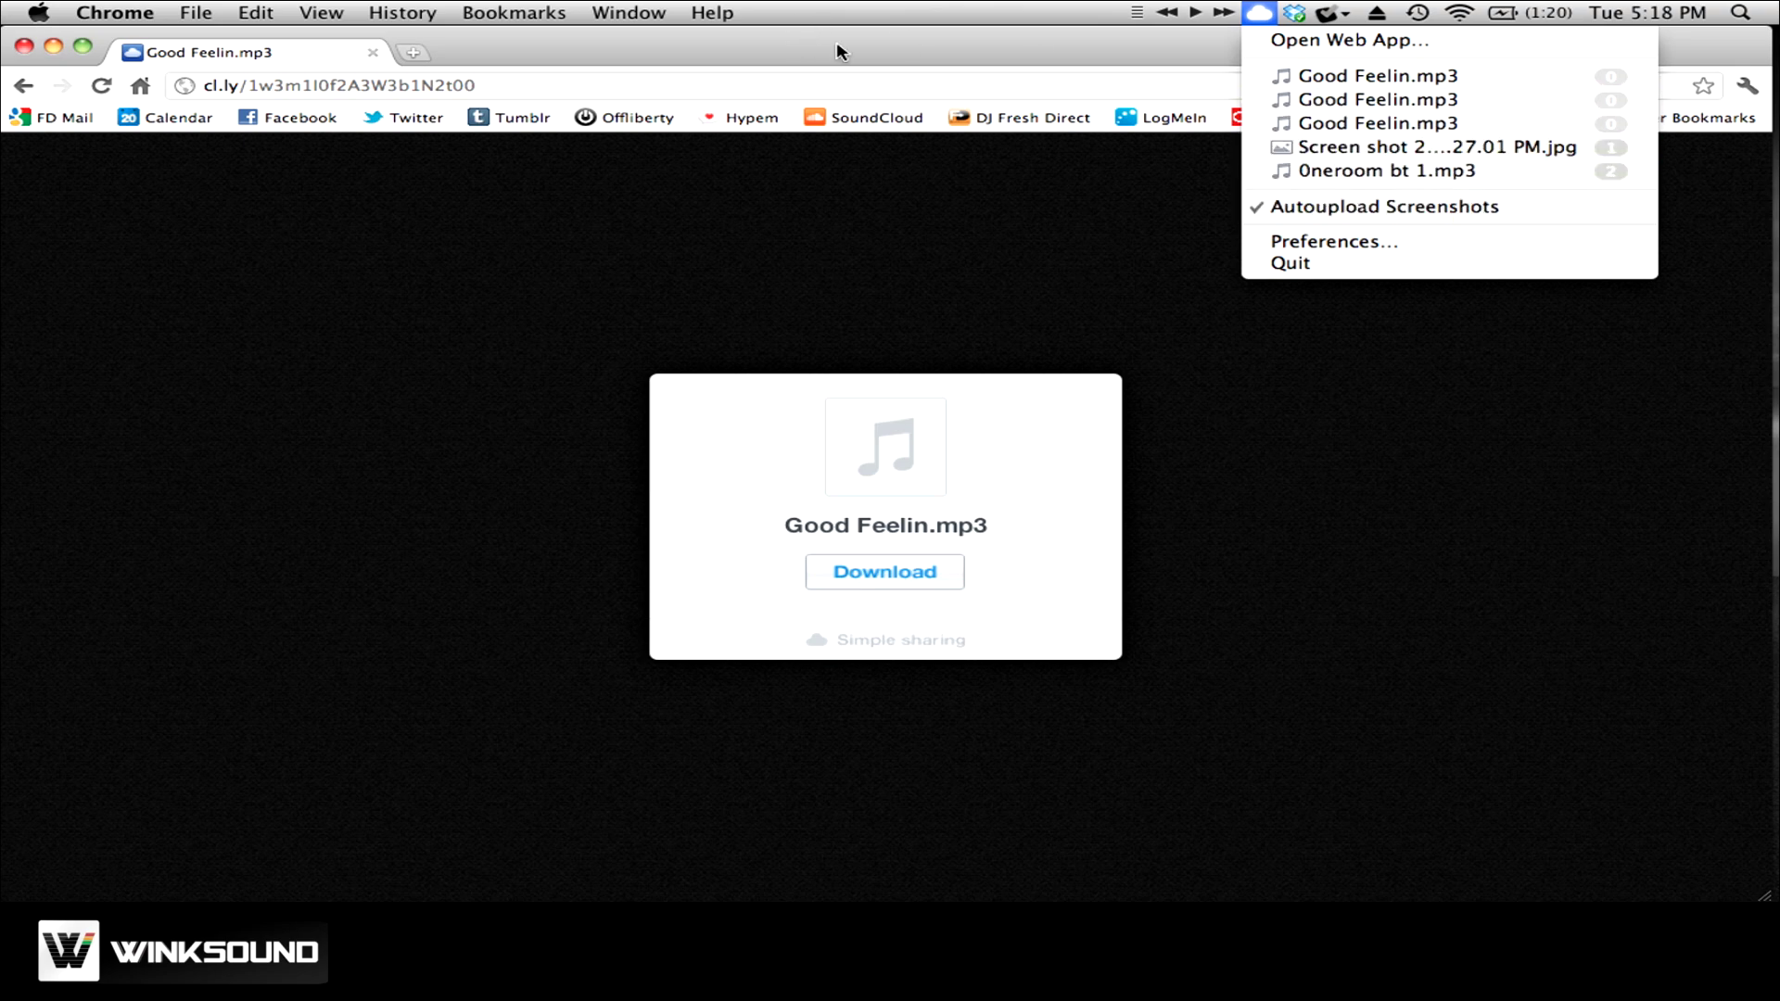
Close CloudApp's recent uploads list and reveal the desktop with F11.
{"action": "left_click", "coordinate": [1391, 101]}
{"action": "key", "text": "F11"}
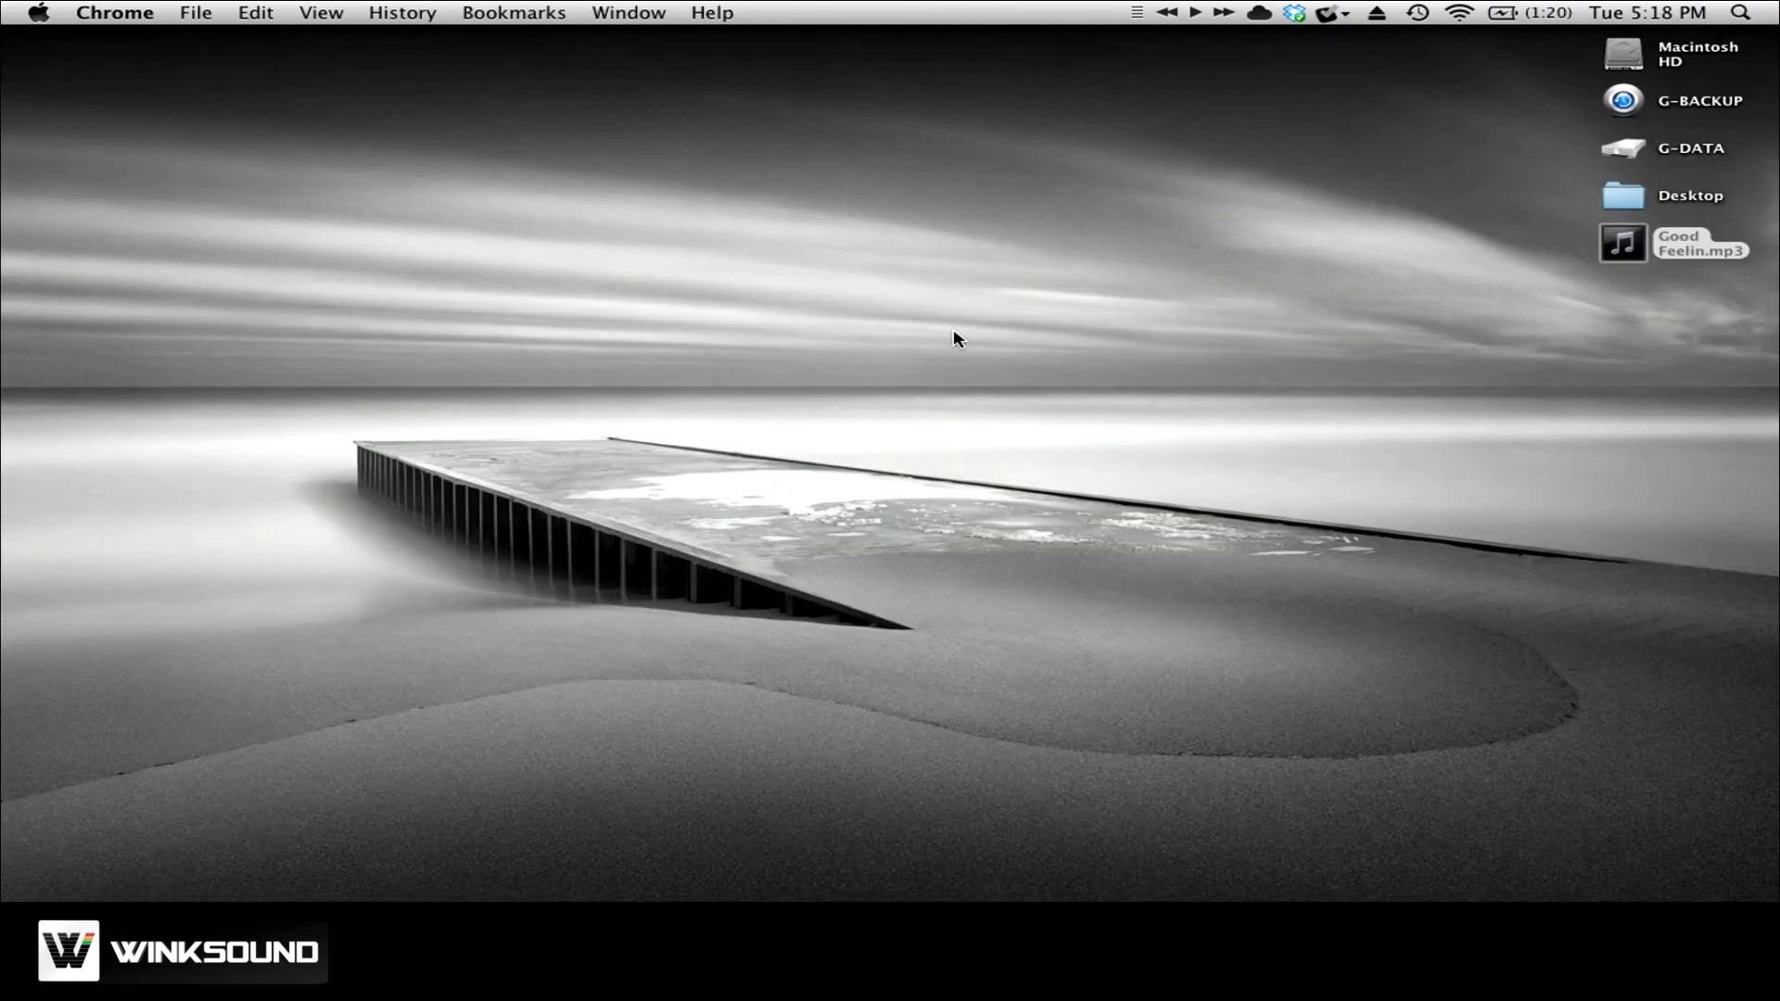